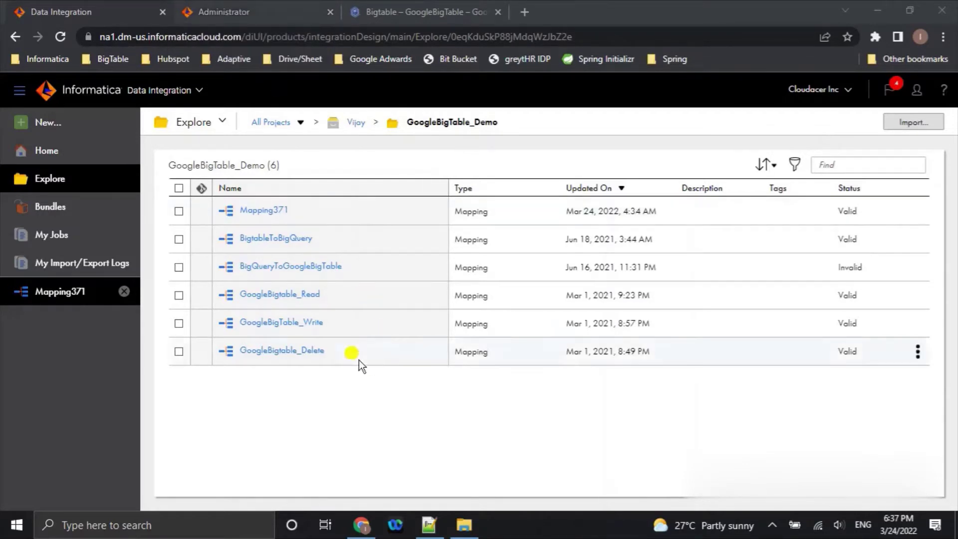
Review the connection name and type of GoogleBigTable_Infometry_Connection in Administrator.
click(227, 13)
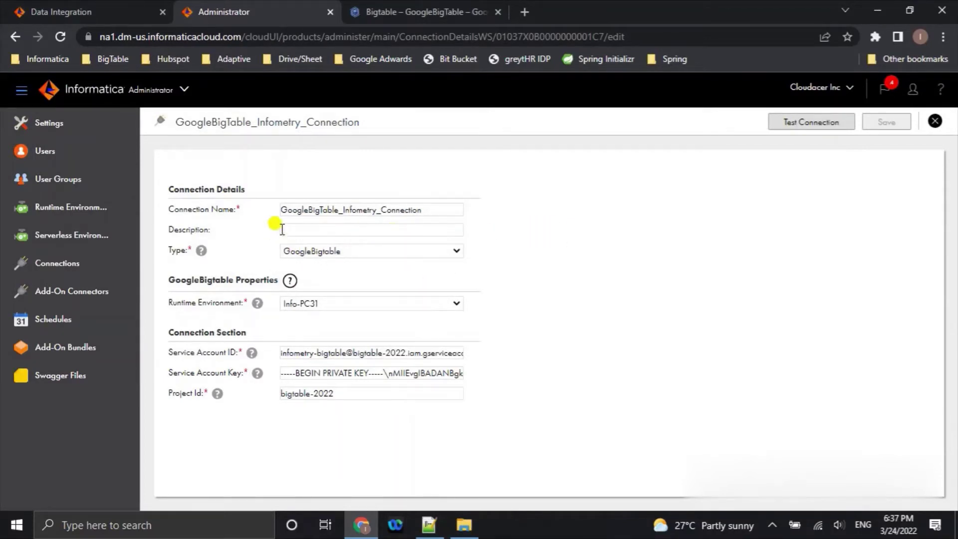
drag(289, 213, 432, 220)
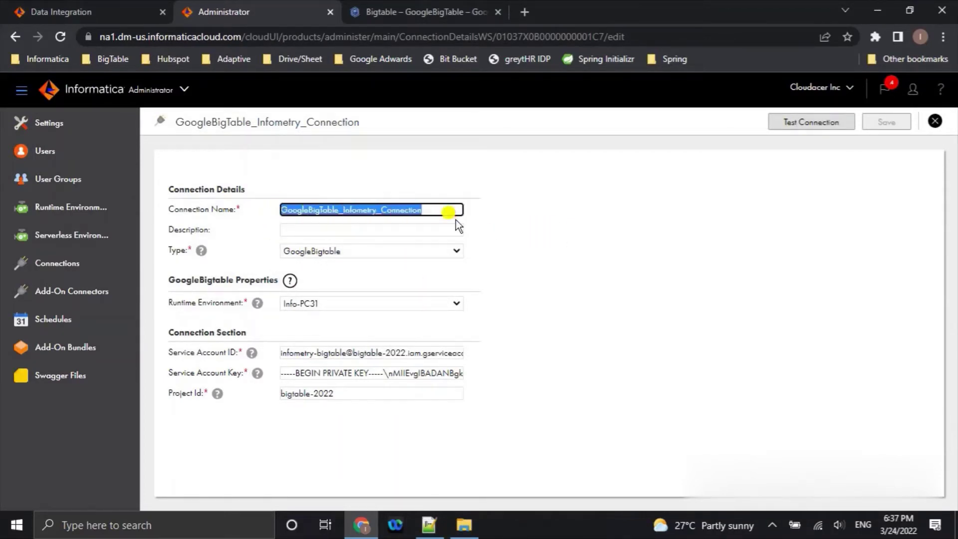
click(358, 248)
click(358, 248)
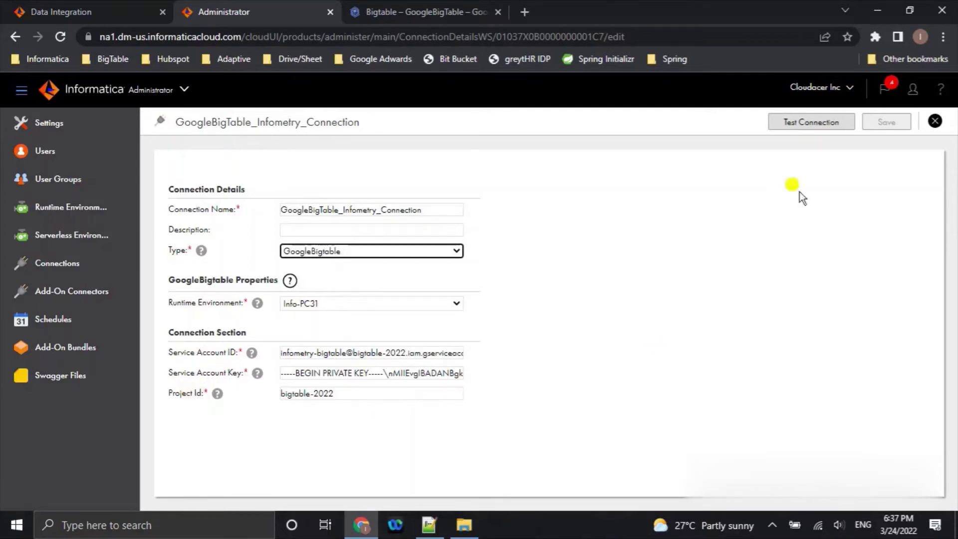
Switch back to Data Integration and create a new blank mapping.
click(131, 8)
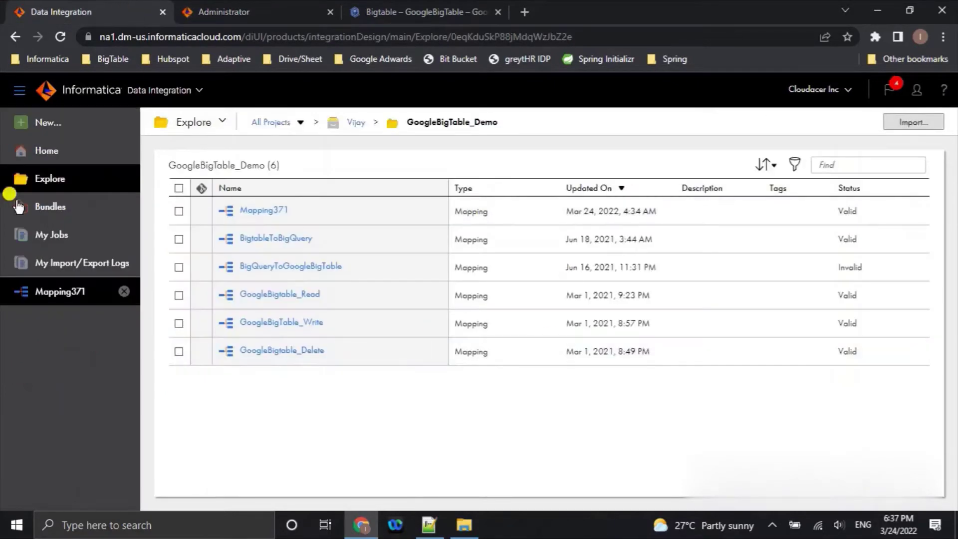
click(76, 124)
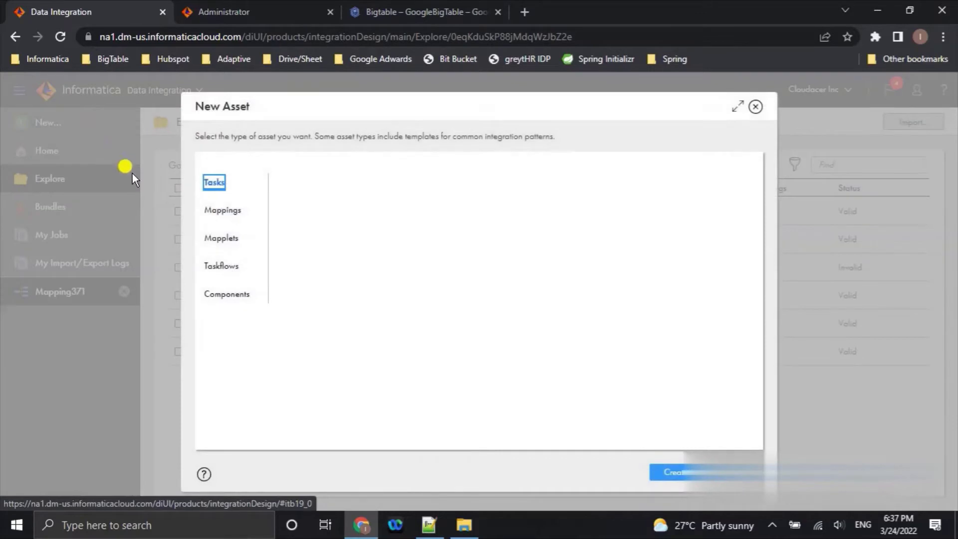
click(223, 210)
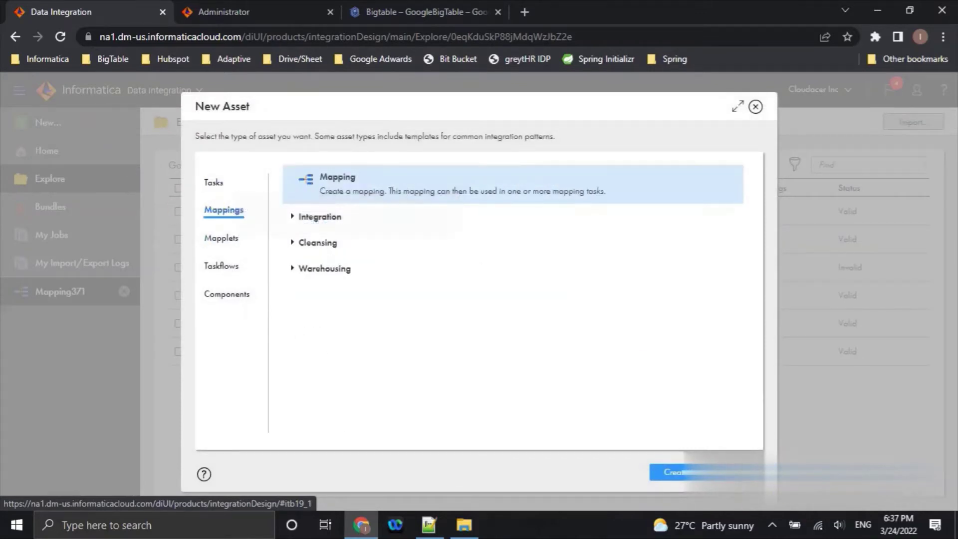
click(670, 471)
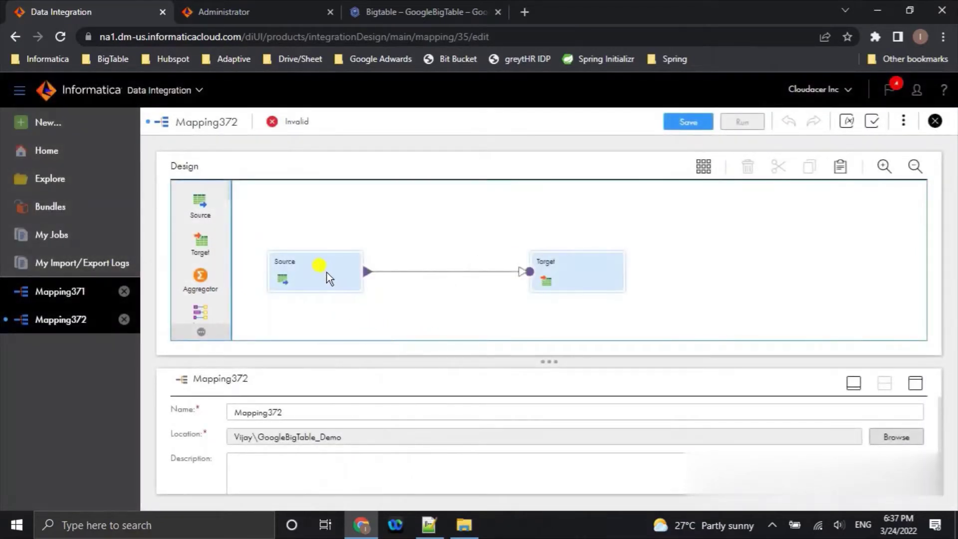
Move the Source and Target transformations up on the canvas and enlarge the properties area below it.
drag(326, 271, 319, 215)
drag(573, 278, 555, 226)
drag(475, 360, 480, 280)
Set the Source transformation's connection to GoogleBigTable_Infometry_Connection, searching the connections for GoogleBigtable.
click(307, 231)
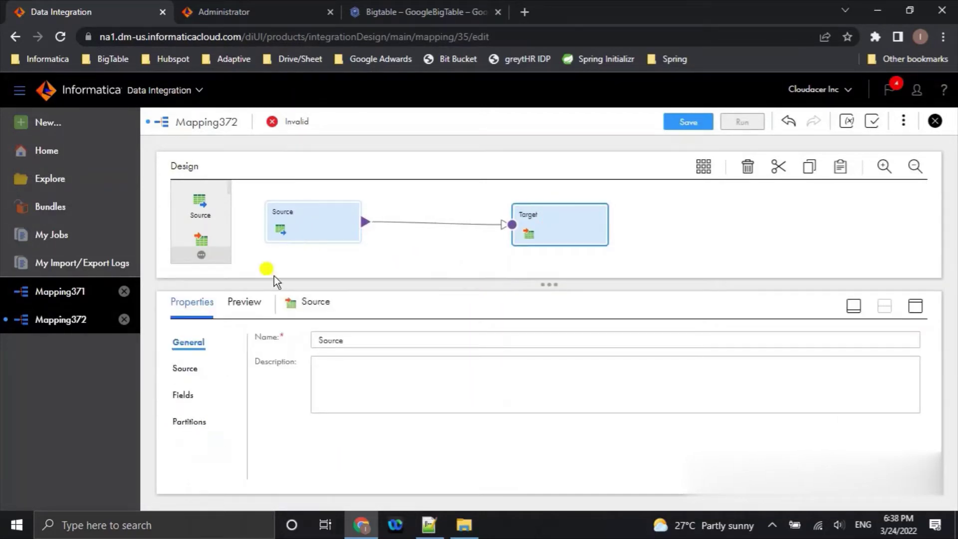
click(184, 368)
click(447, 369)
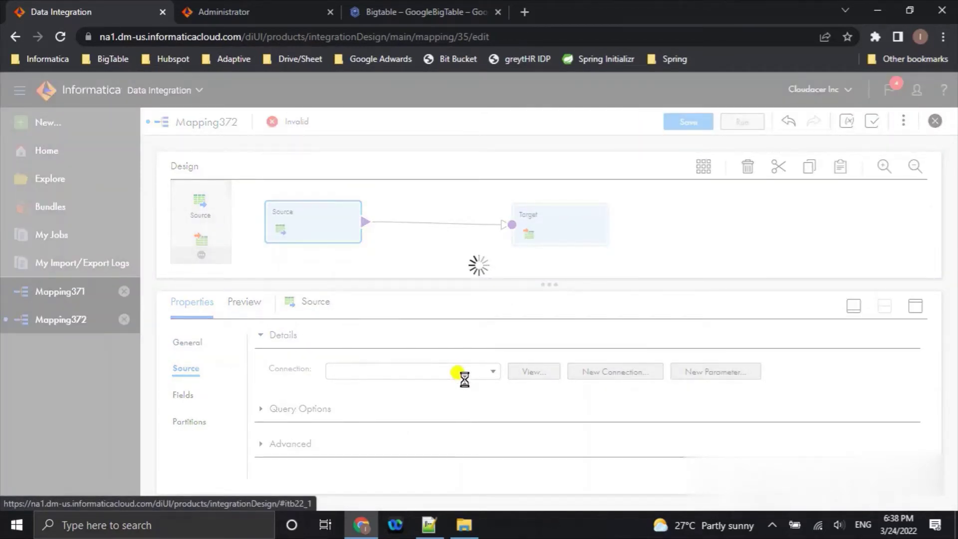
click(464, 378)
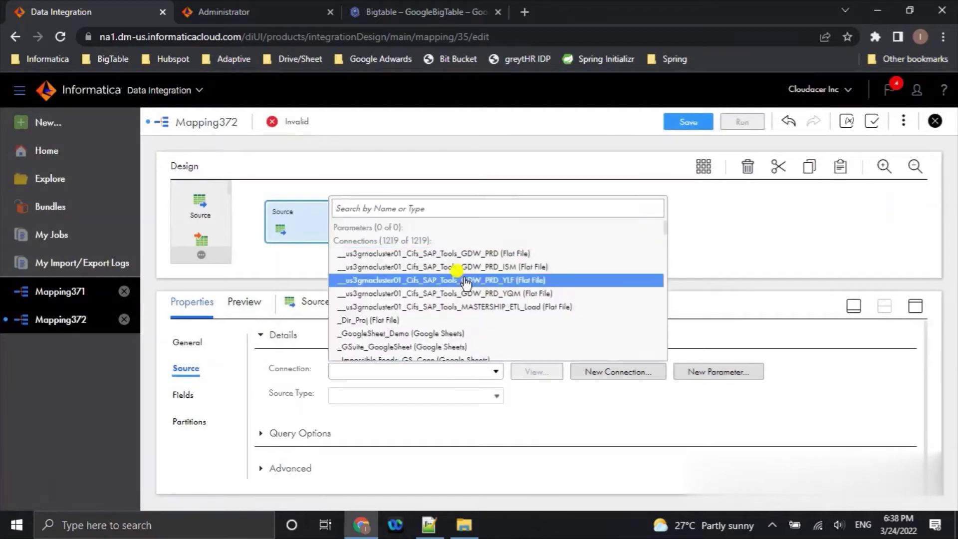
text(Googl)
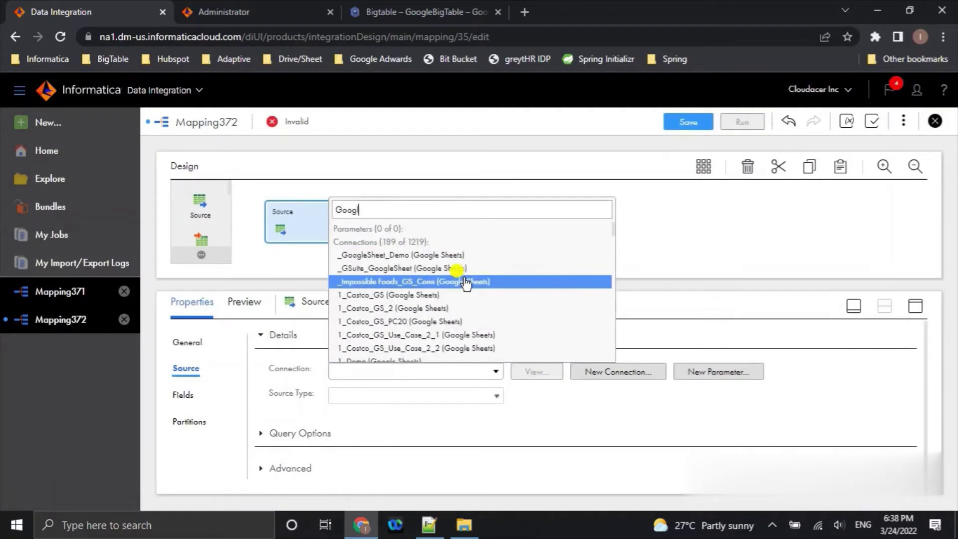
text(eBigtable)
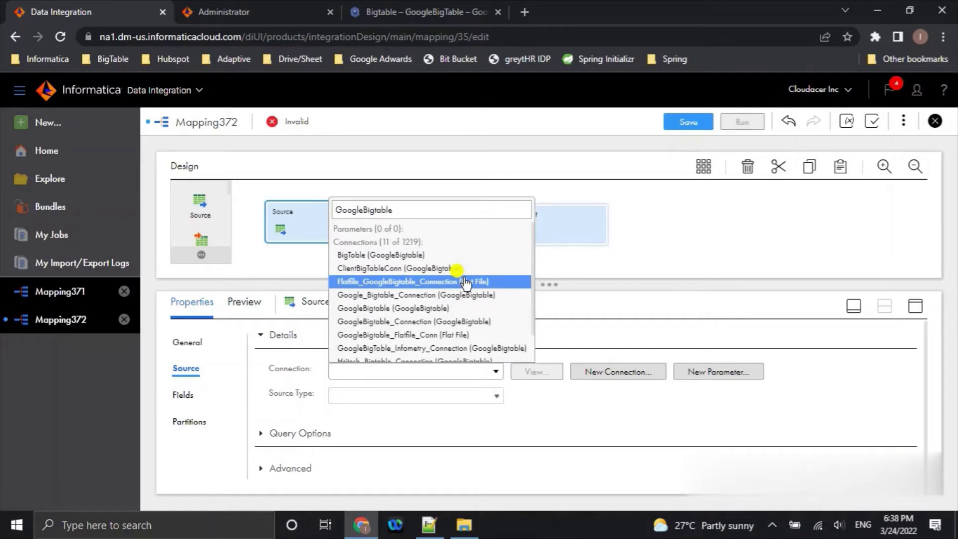
click(438, 347)
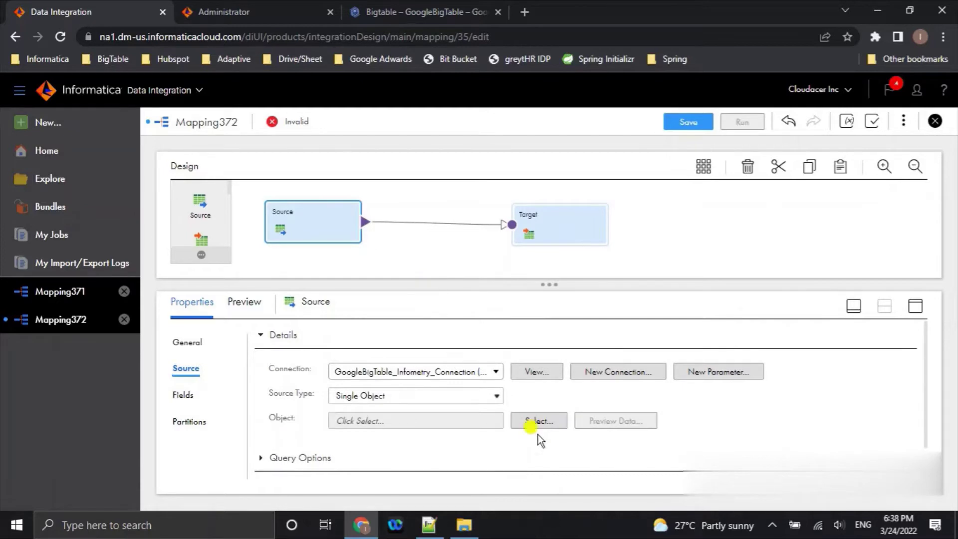
Start selecting the source object and, while it loads, reconnect the Cloud Shell session in the Google Cloud Bigtable console.
click(538, 420)
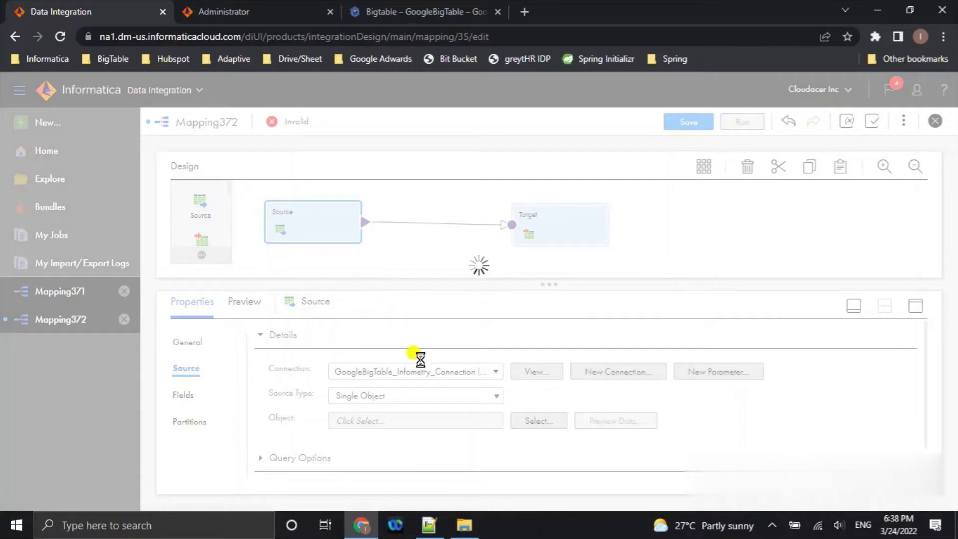
click(402, 12)
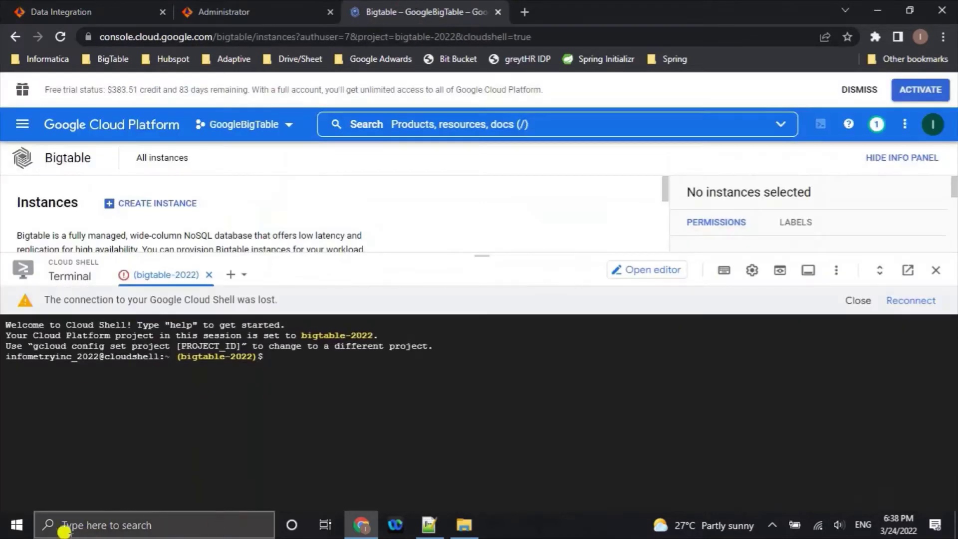
click(918, 301)
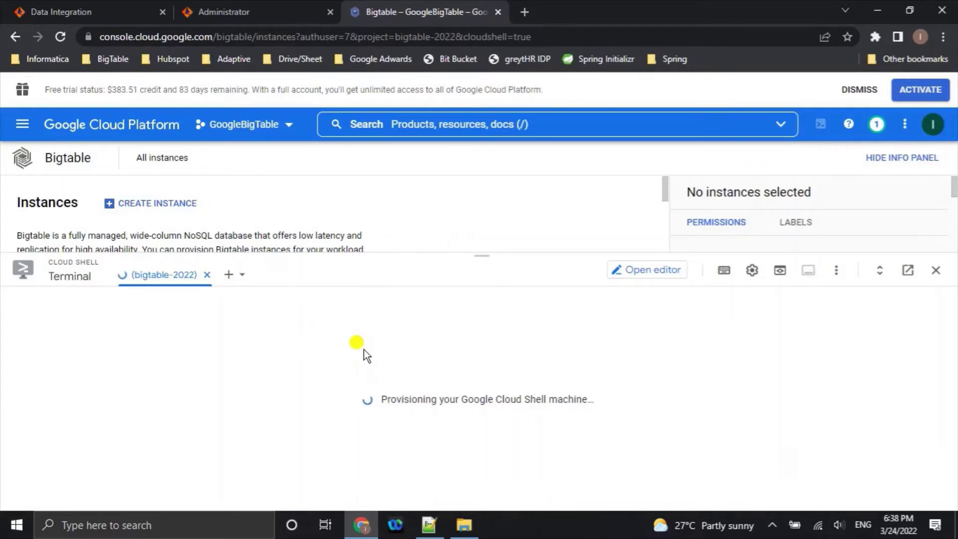
Return to Data Integration and choose student as the mapping's source object.
click(119, 9)
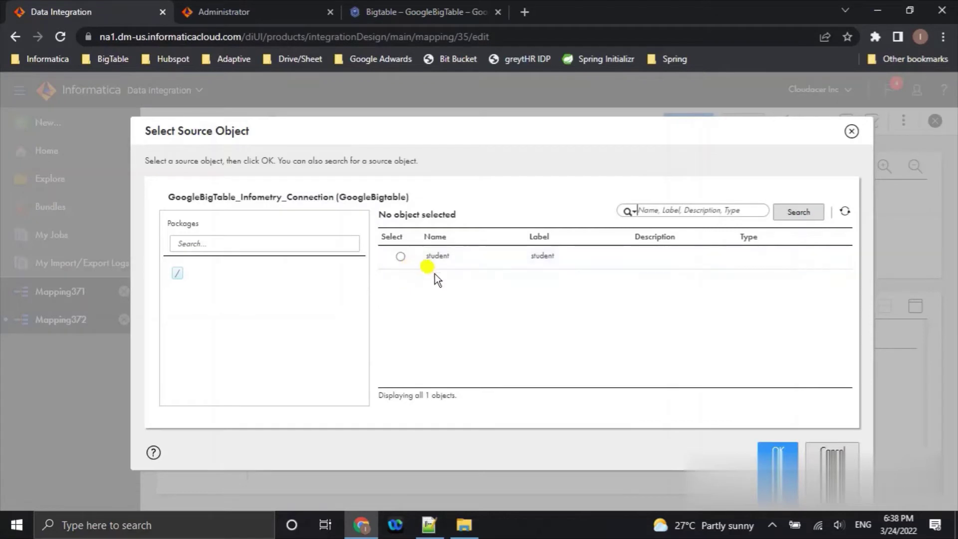
click(402, 258)
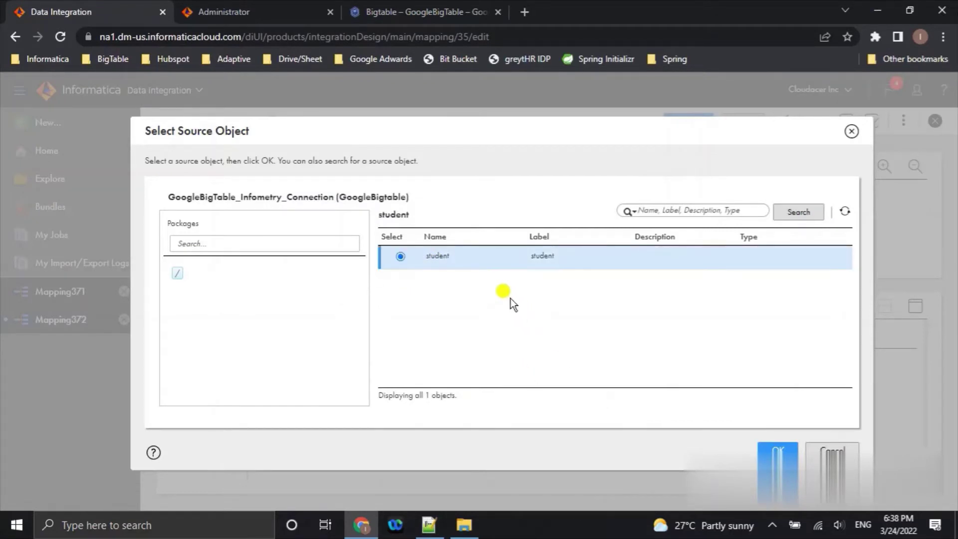
key(Return)
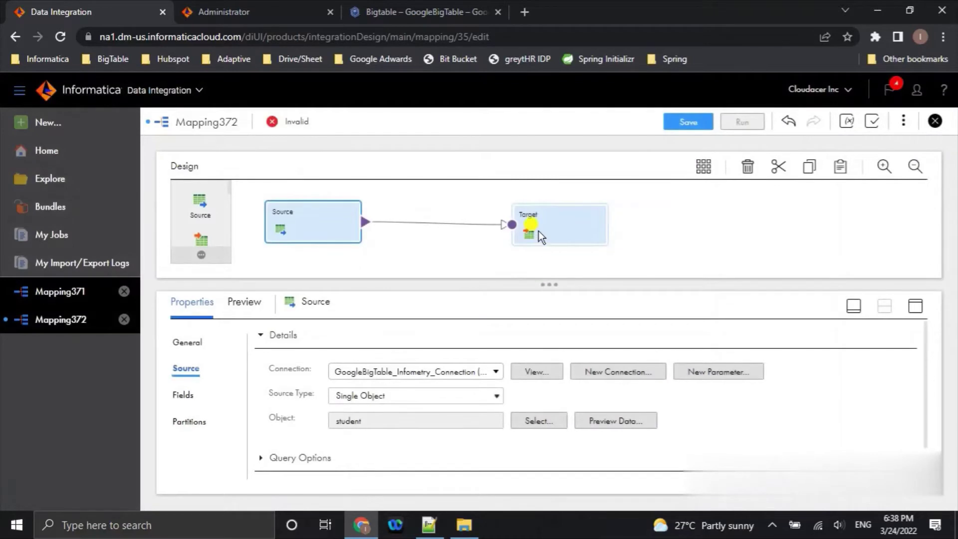
Set the Target transformation's connection to the flat file connection Flatfile_GoogleBigtable_Connection.
click(554, 220)
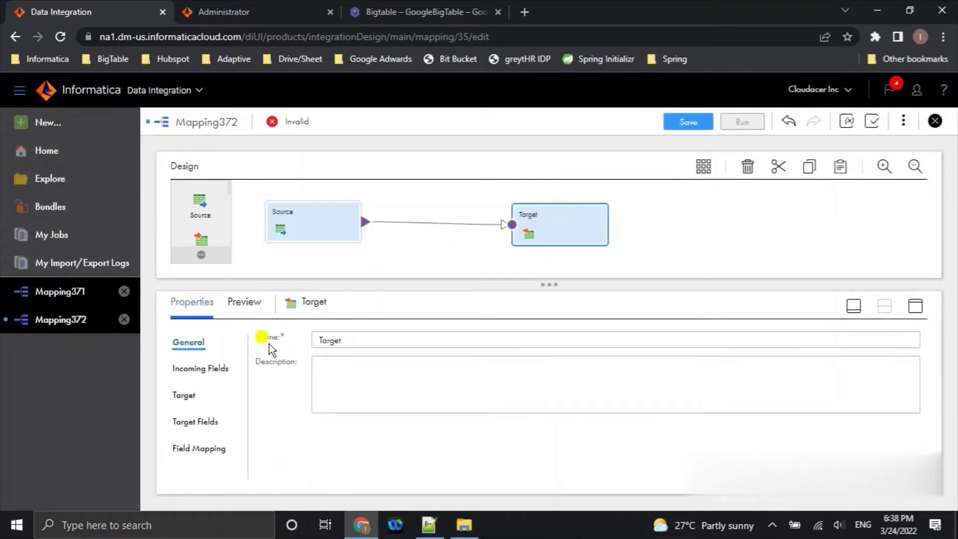
click(185, 396)
drag(475, 264, 476, 258)
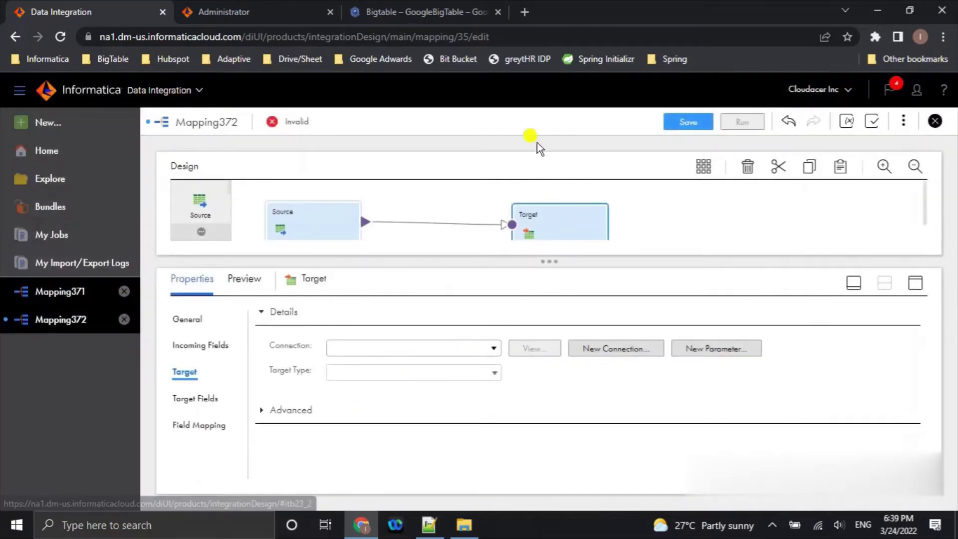
click(450, 348)
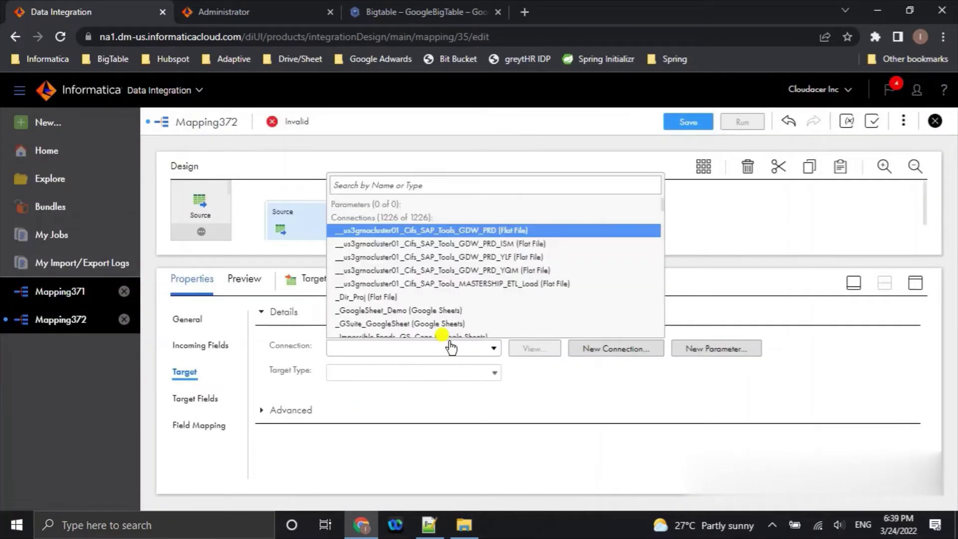
text(flatfile)
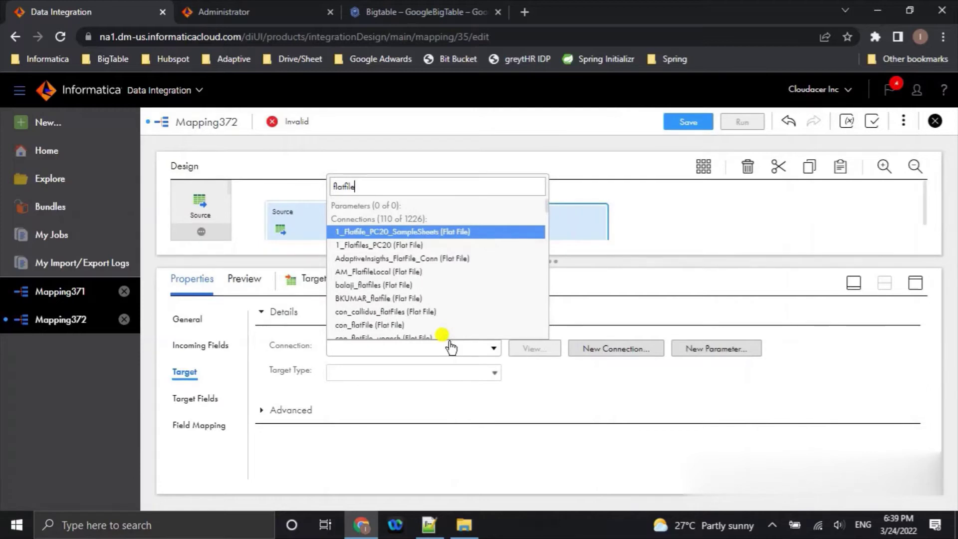
text(_)
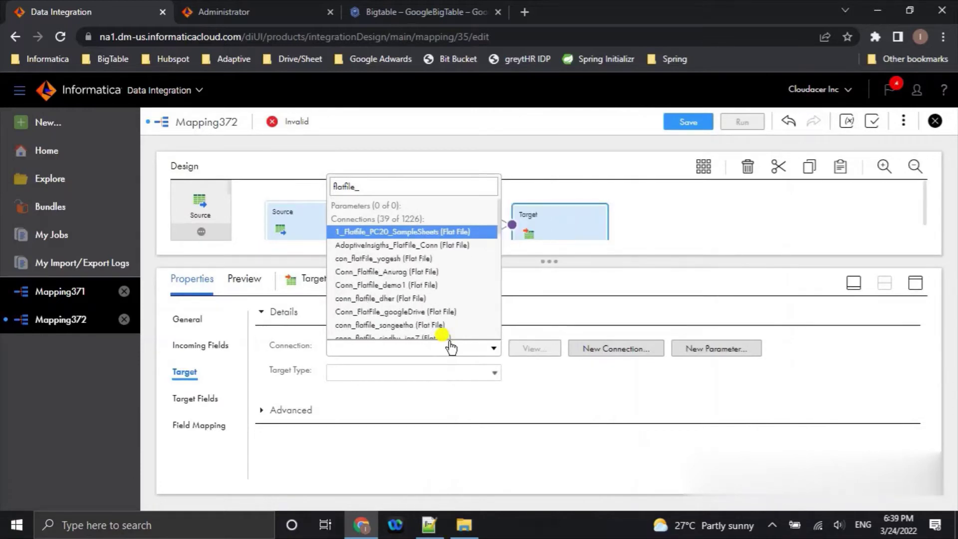
text(g)
click(419, 304)
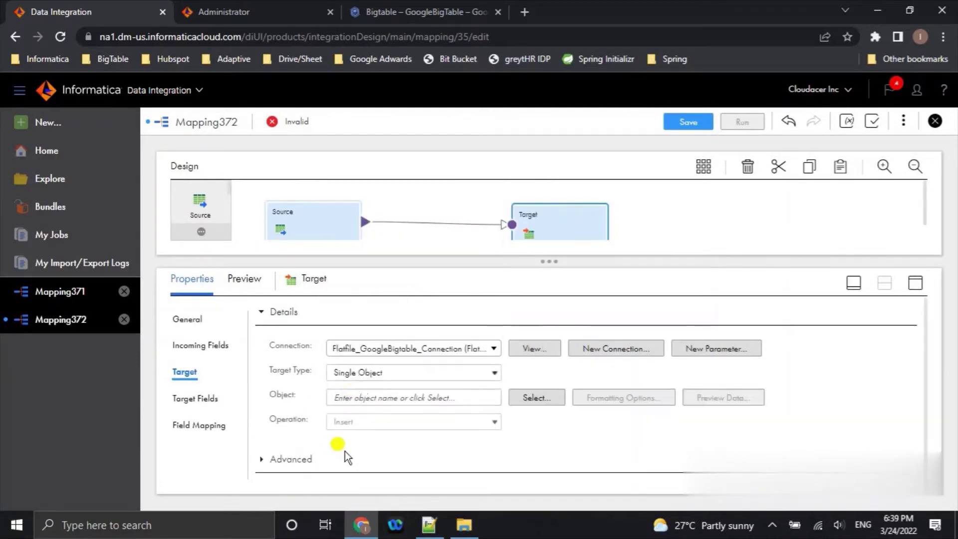
Define the target object as a new file created at runtime with the static file name StudentRead.csv.
click(533, 397)
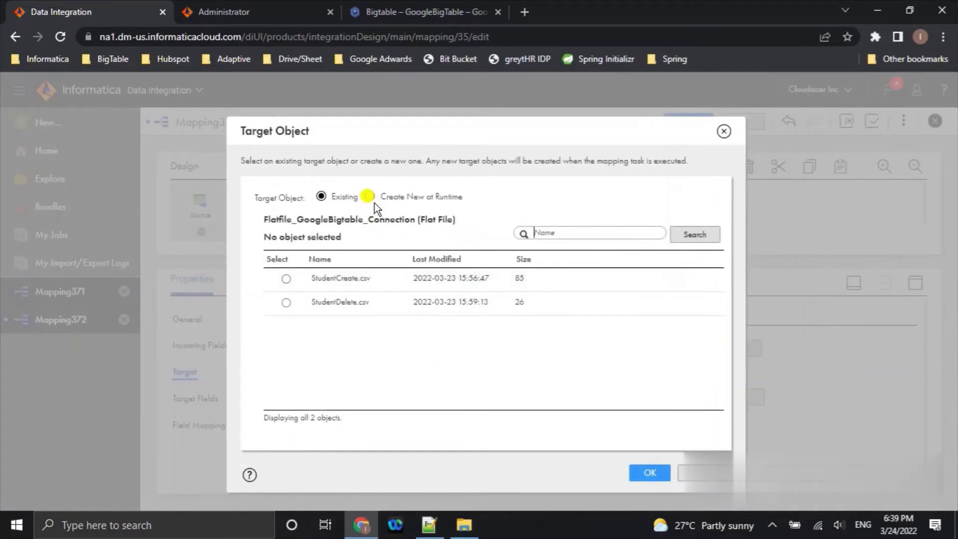
click(370, 197)
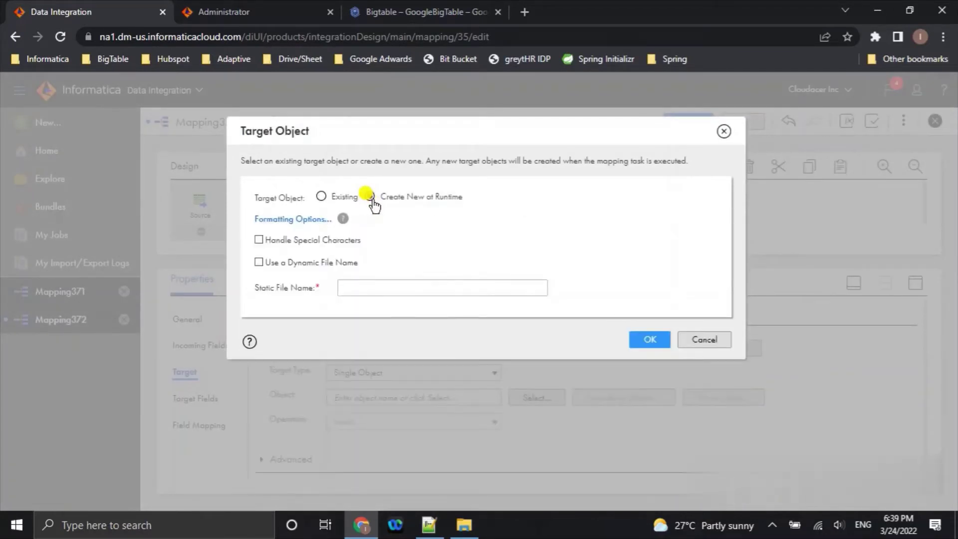
click(378, 289)
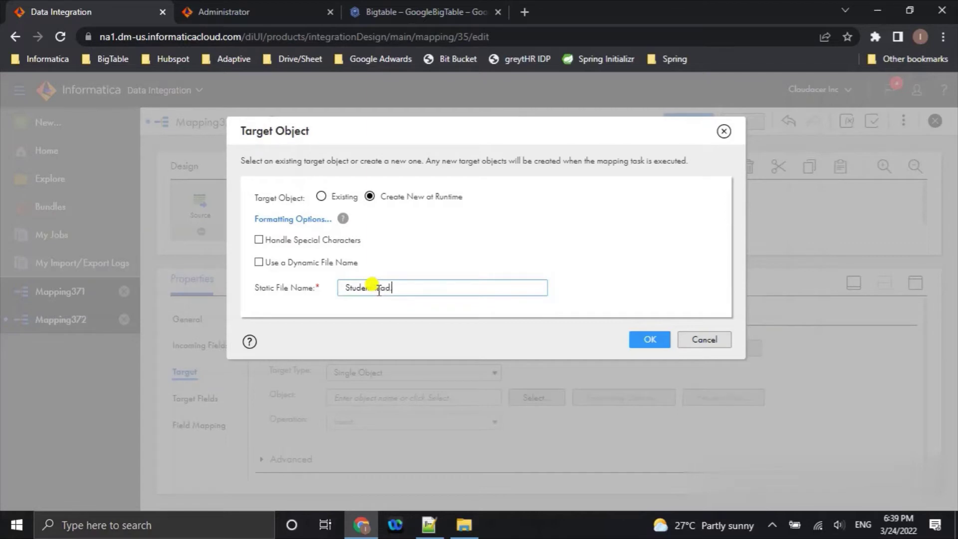
click(646, 338)
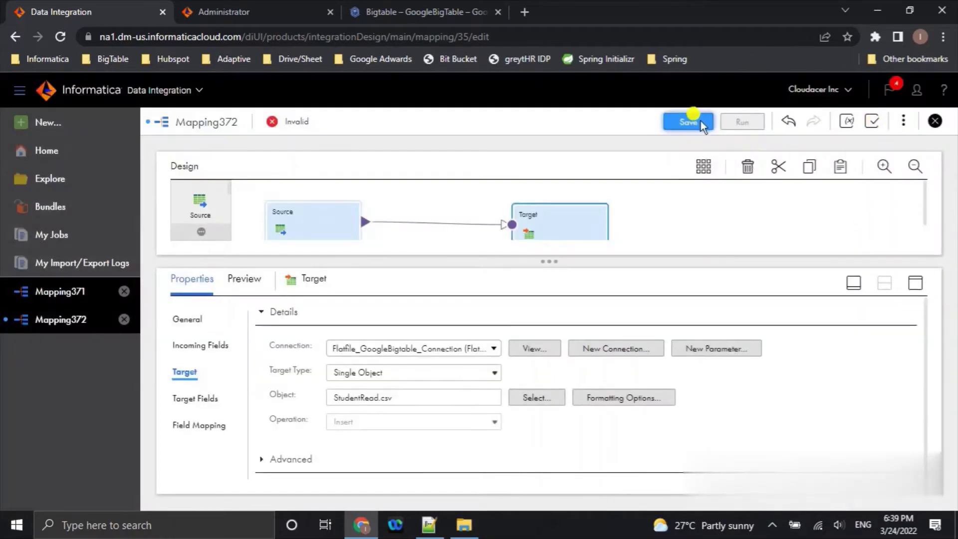
Save the mapping and run it with the Info-PC31 runtime environment.
click(700, 121)
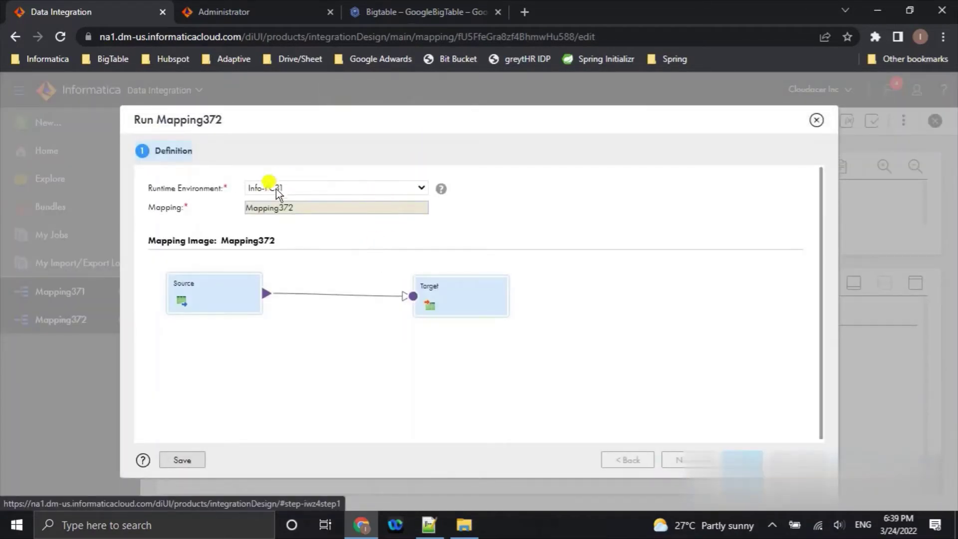
click(742, 461)
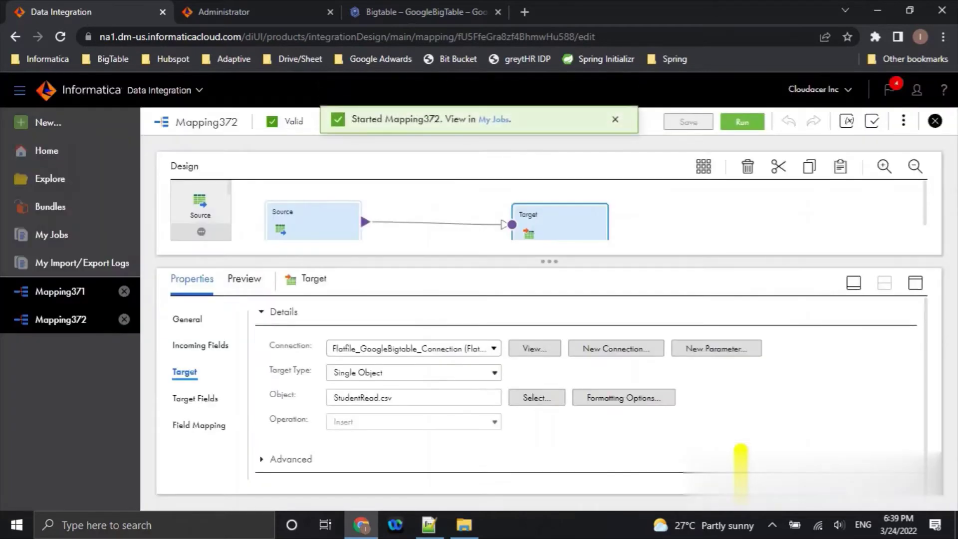
Open the started mapping job in My Jobs and refresh the list to check its status.
click(488, 124)
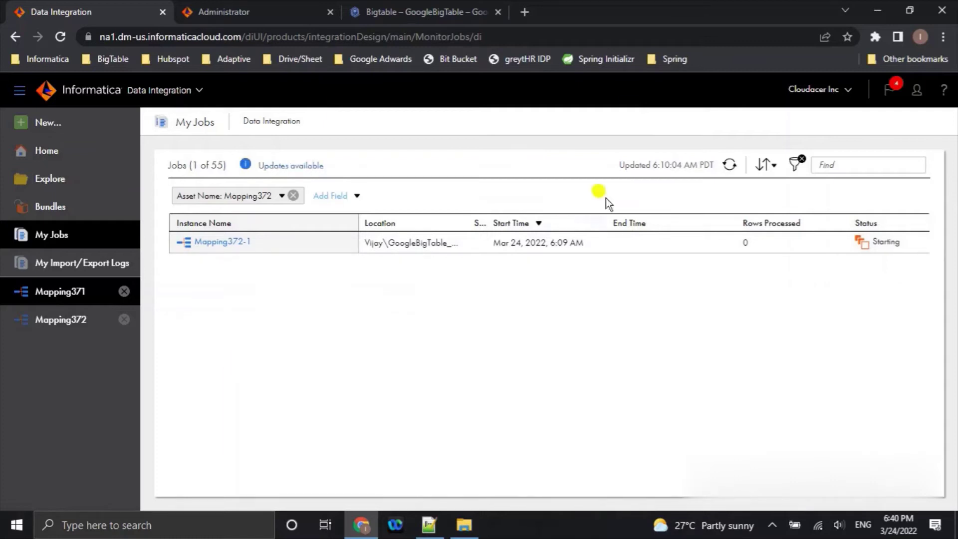
click(729, 164)
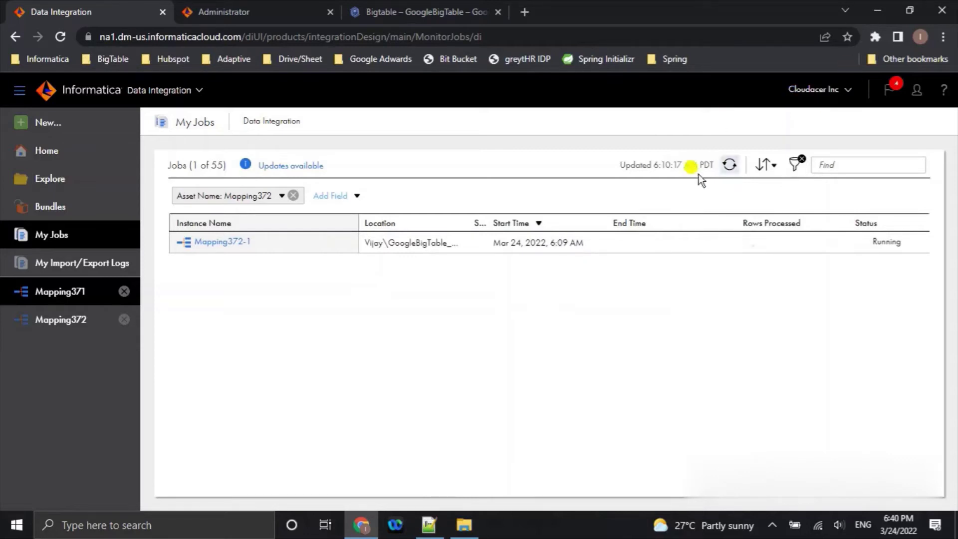
click(730, 165)
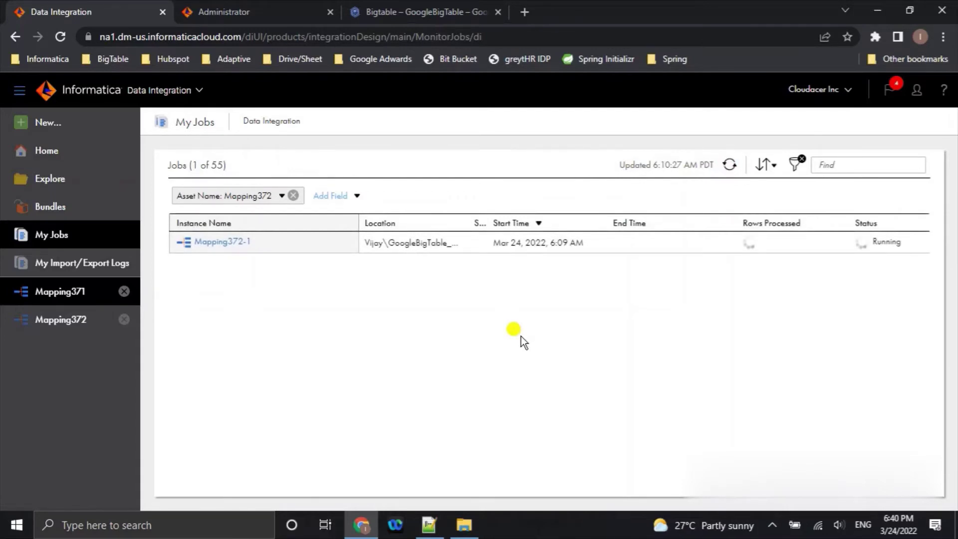
Switch to the Bigtable Cloud Shell, run cbt ls with the API call authorised, and read the table with cbt read student.
click(439, 13)
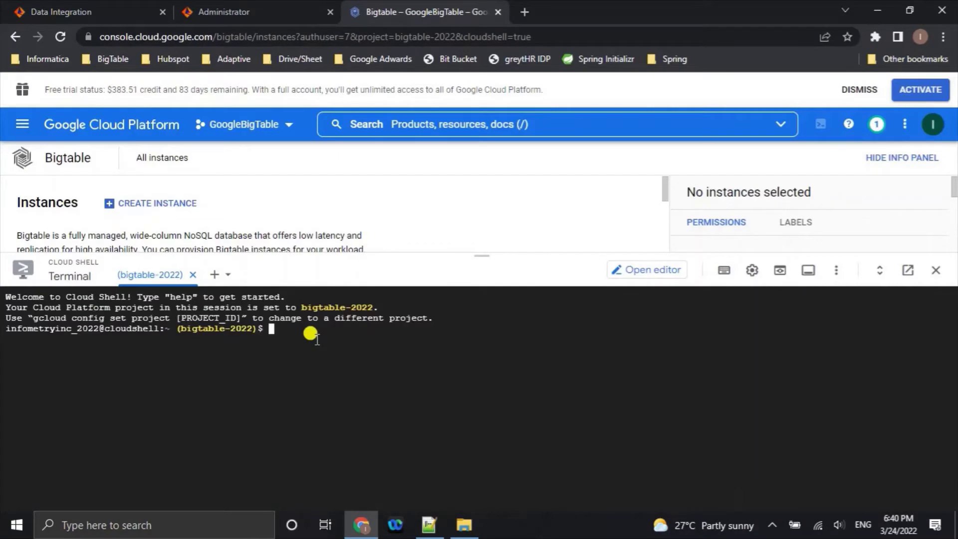
text(cbt)
text(ls)
key(Return)
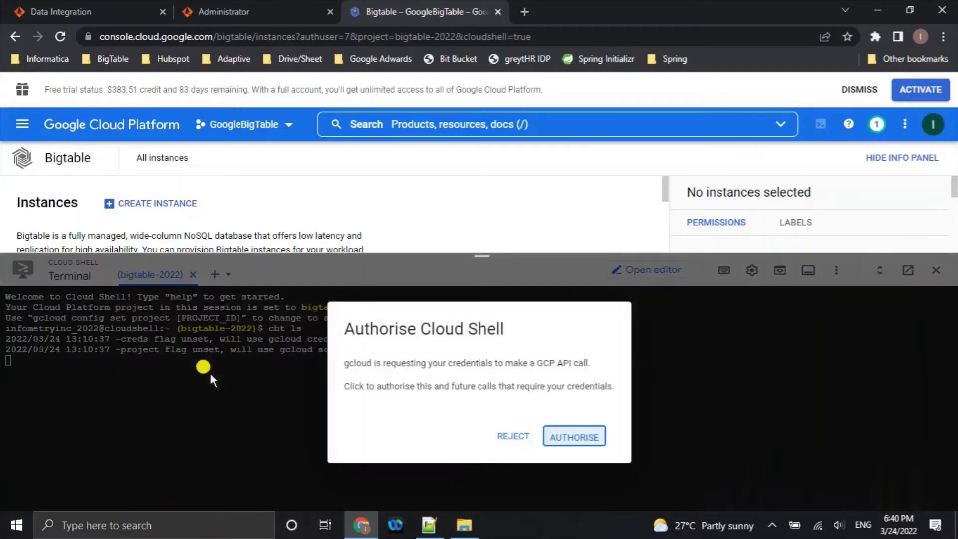
click(574, 436)
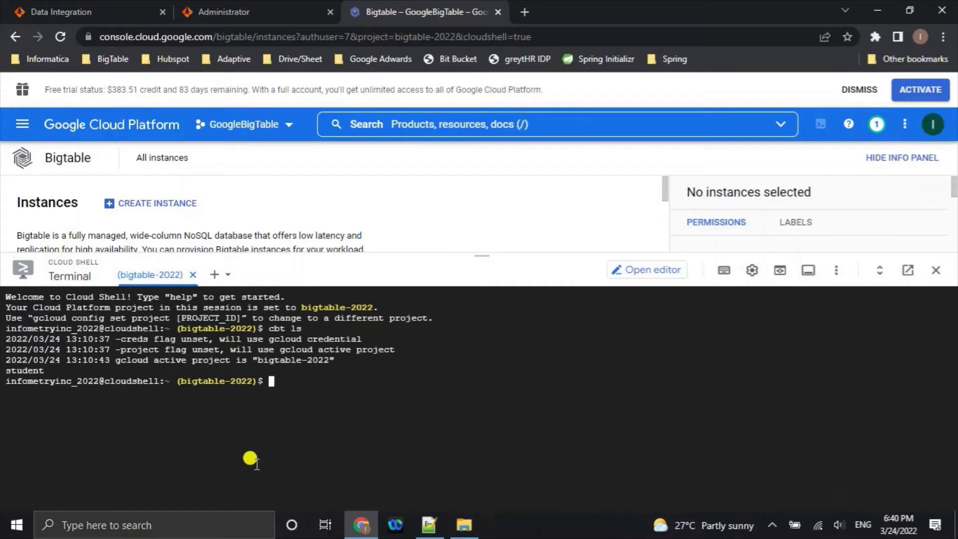
text(cbt read student)
key(Return)
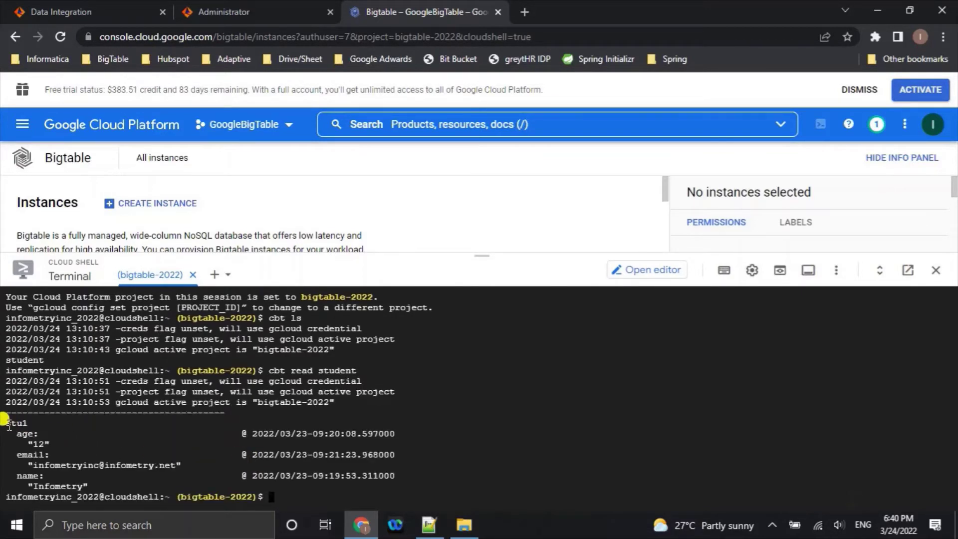
Switch to File Explorer and refresh the GoogleBigTable folder to check the StudentRead.csv output file.
click(90, 10)
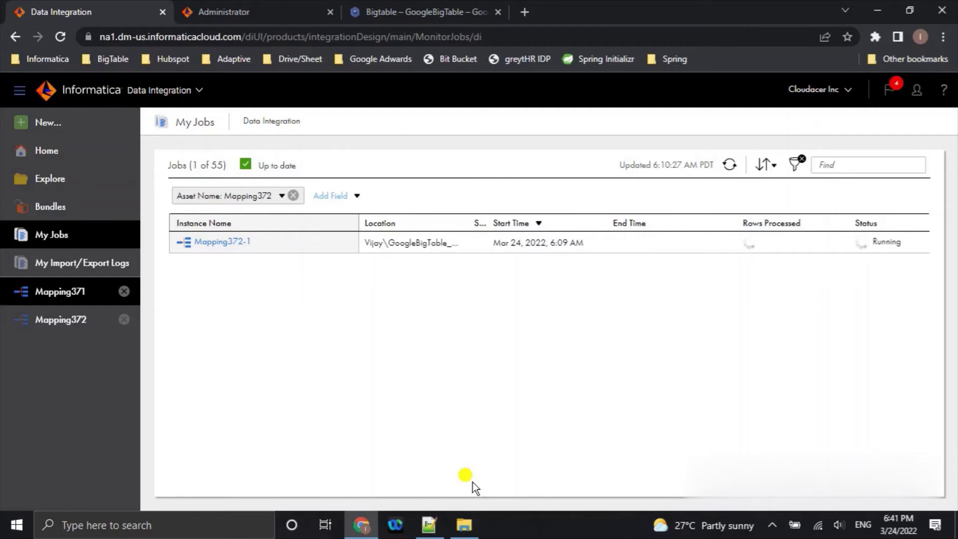
mouse_move(469, 532)
click(463, 525)
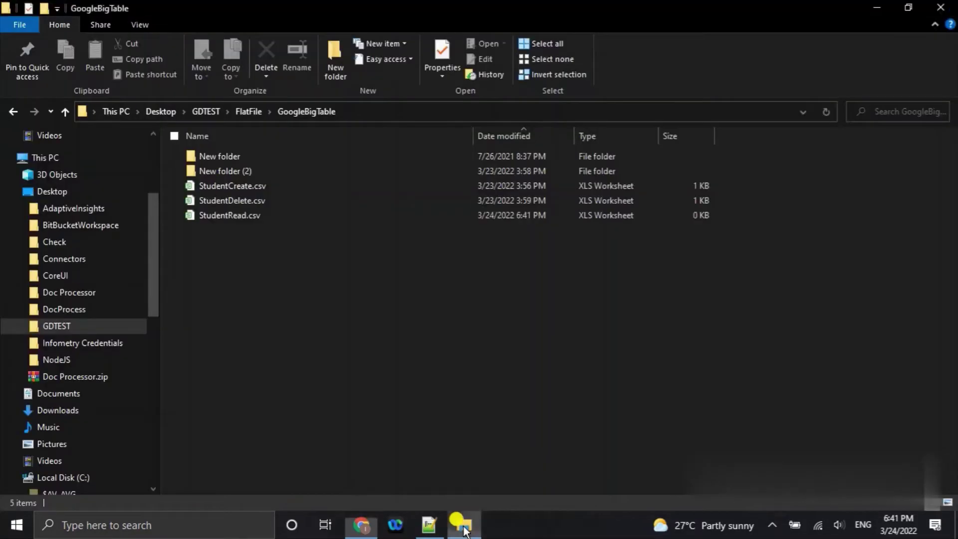
right_click(619, 300)
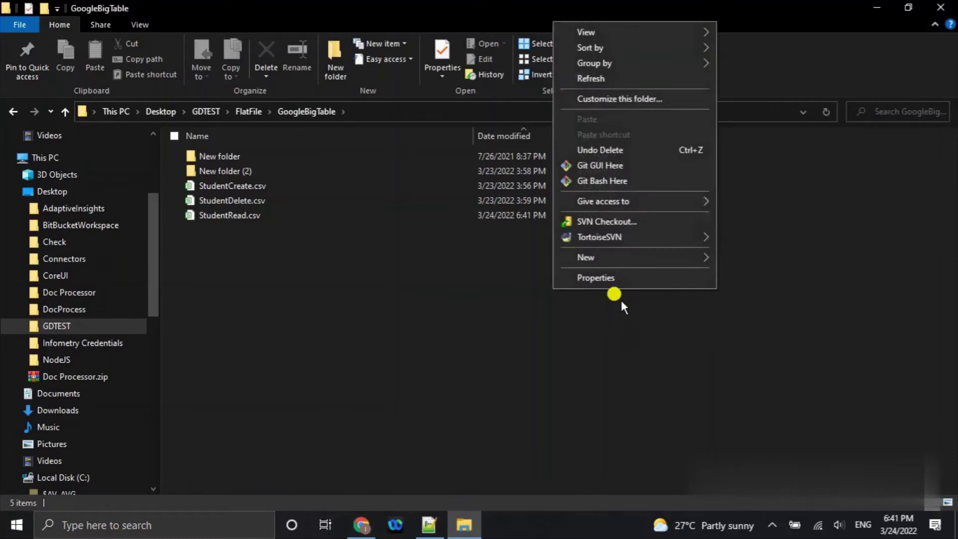
click(608, 78)
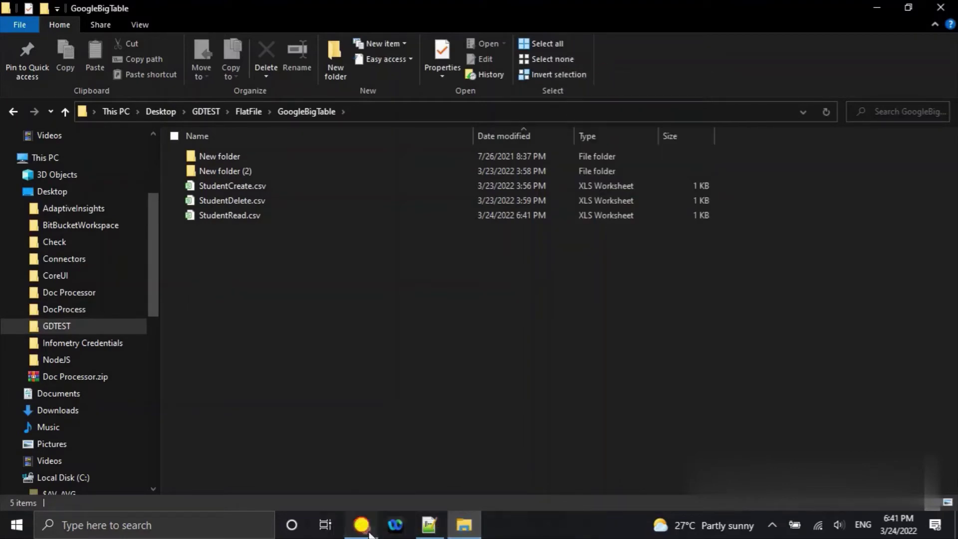
Refresh the mapping job's status in Informatica My Jobs, and open StudentRead.csv from the GoogleBigTable folder to check its contents.
click(374, 534)
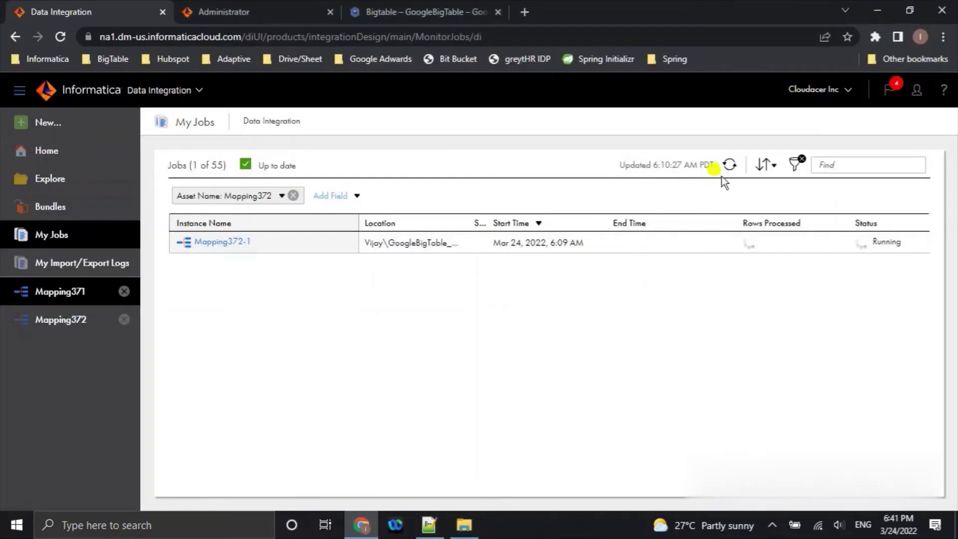
click(729, 165)
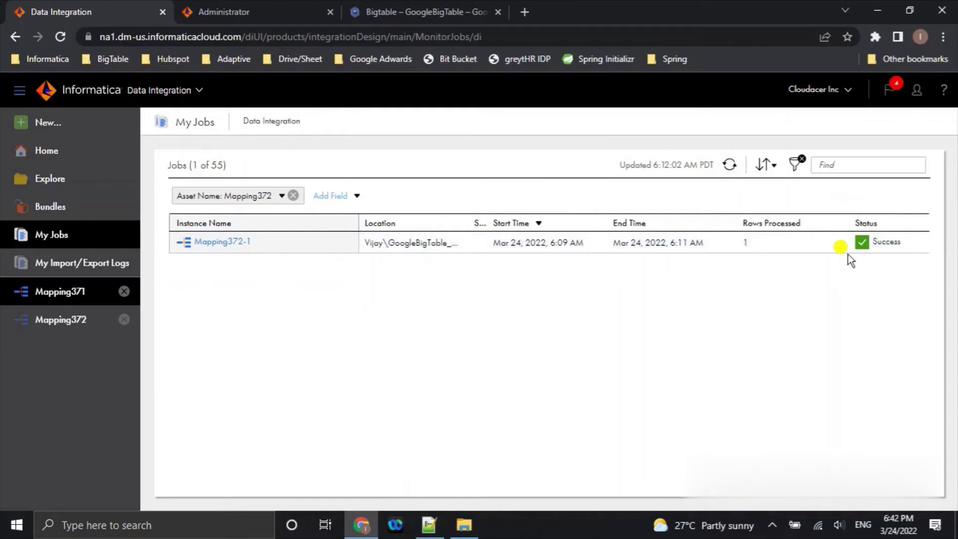
click(464, 525)
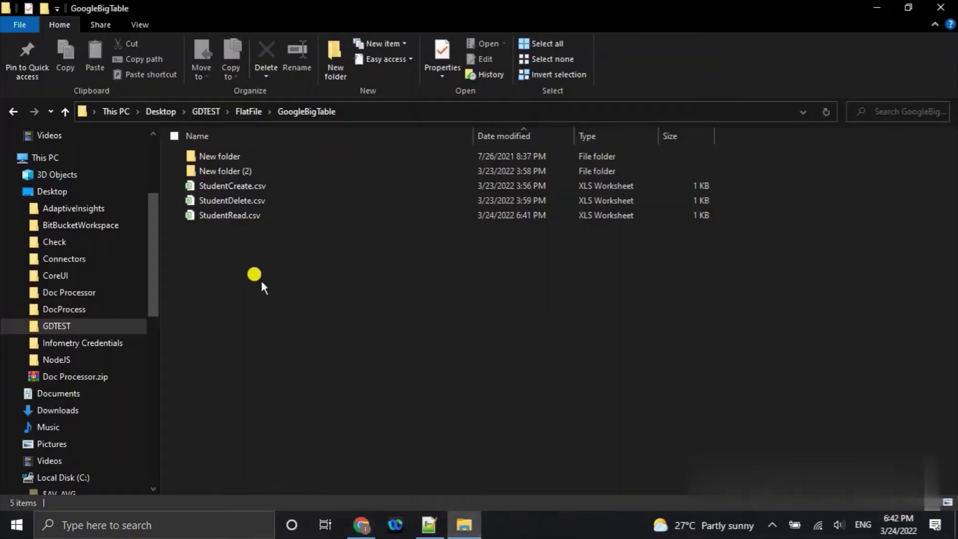
double_click(267, 221)
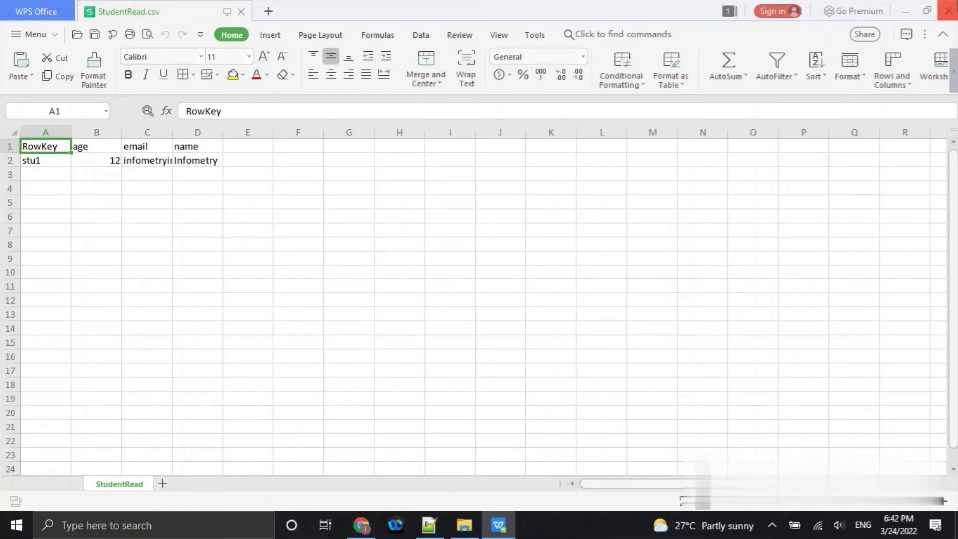
Open StudentCreate.csv from the GoogleBigTable folder, examine its student rows, and close it.
click(463, 526)
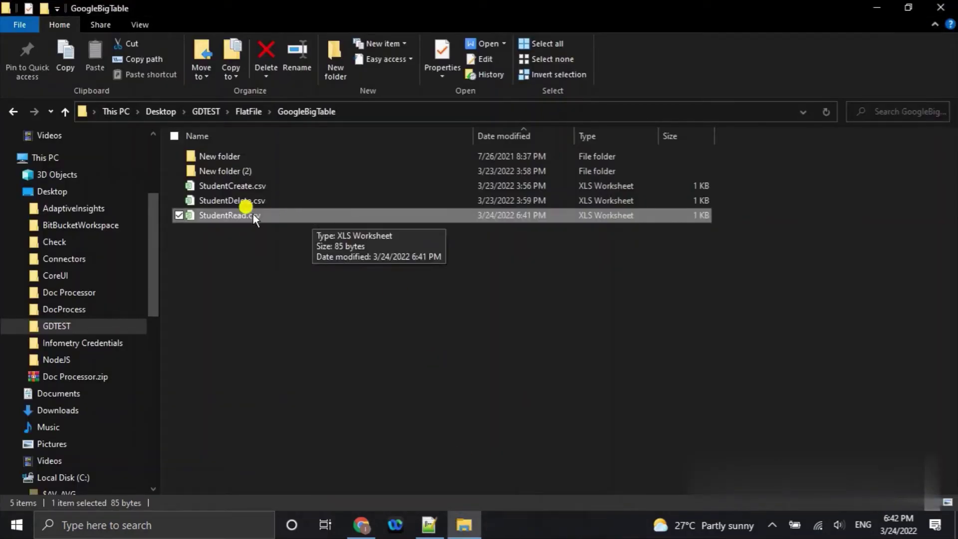
double_click(264, 187)
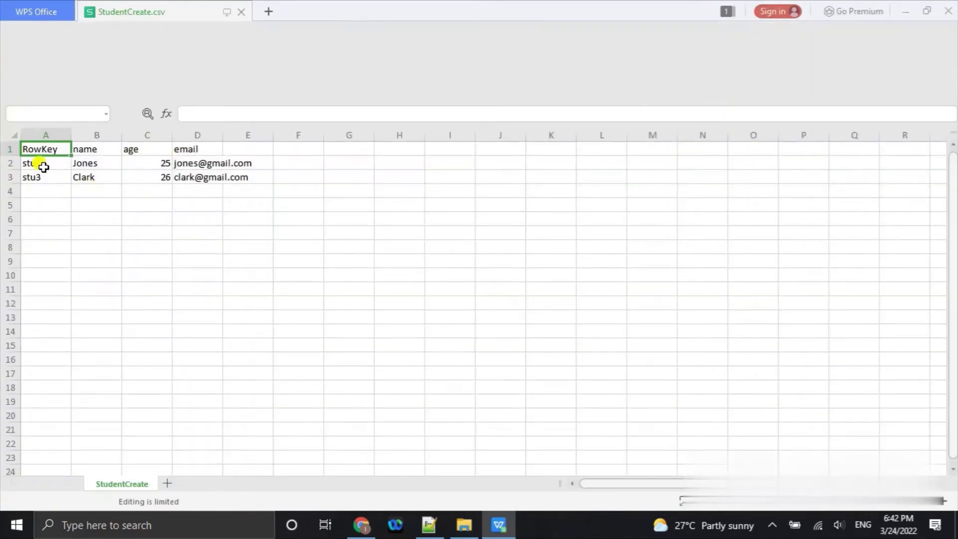
click(41, 165)
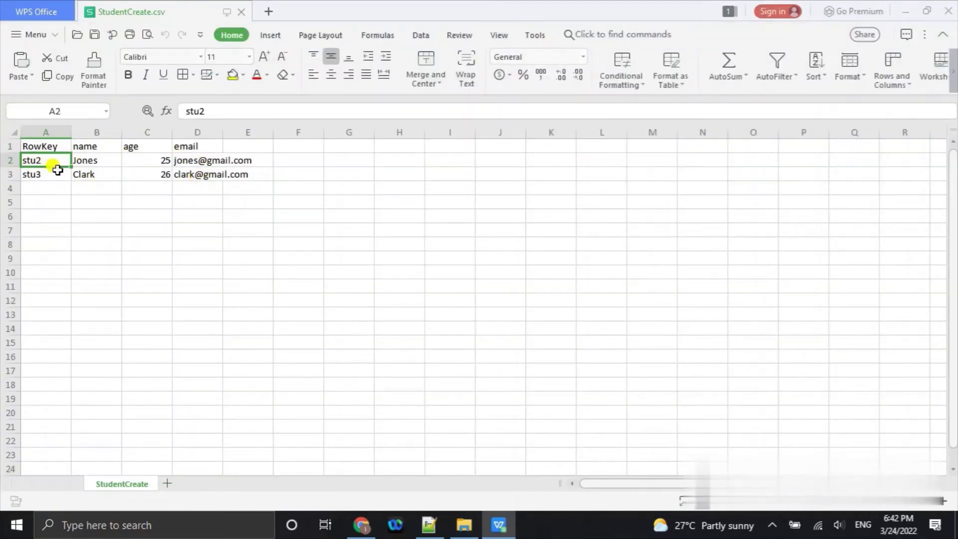
click(946, 10)
Switch back to Informatica Data Integration and create a new blank mapping.
click(362, 521)
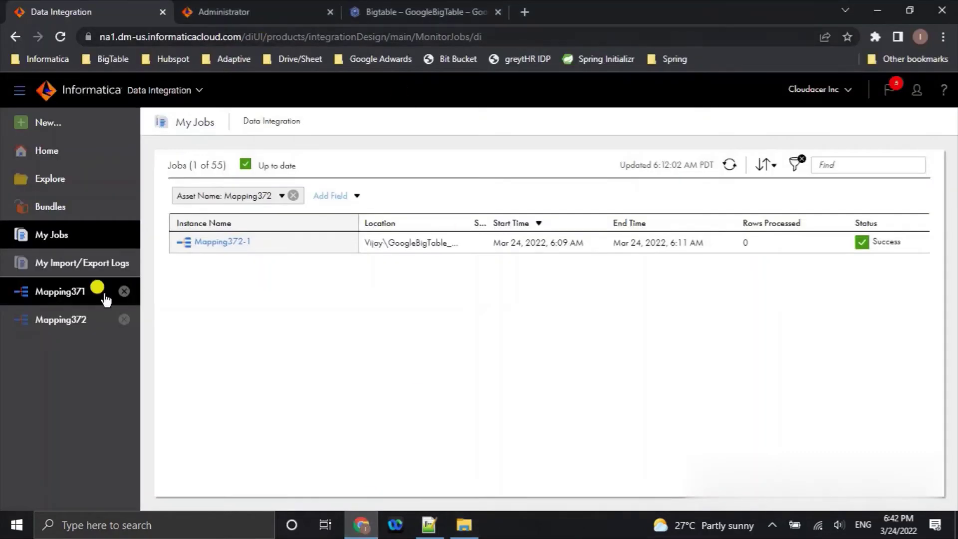
click(44, 123)
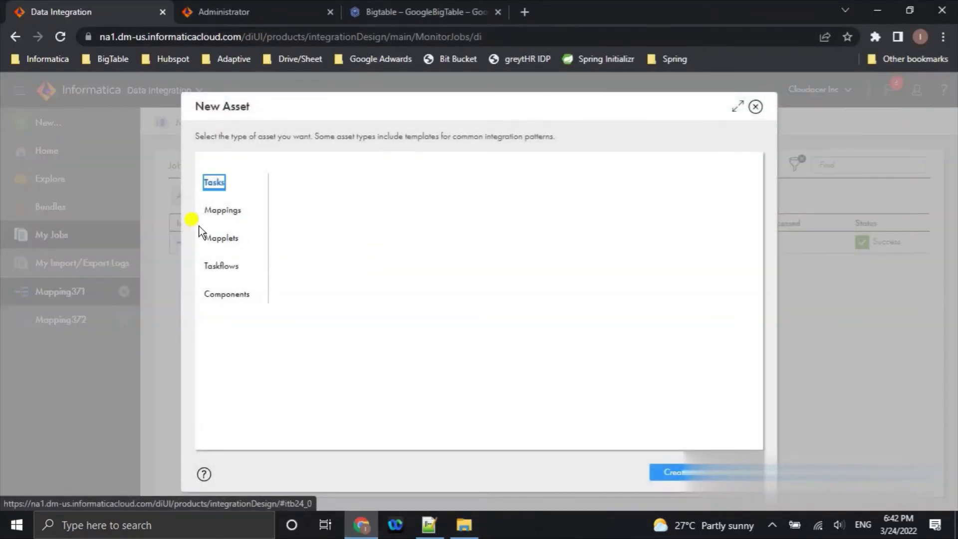
click(219, 211)
click(669, 472)
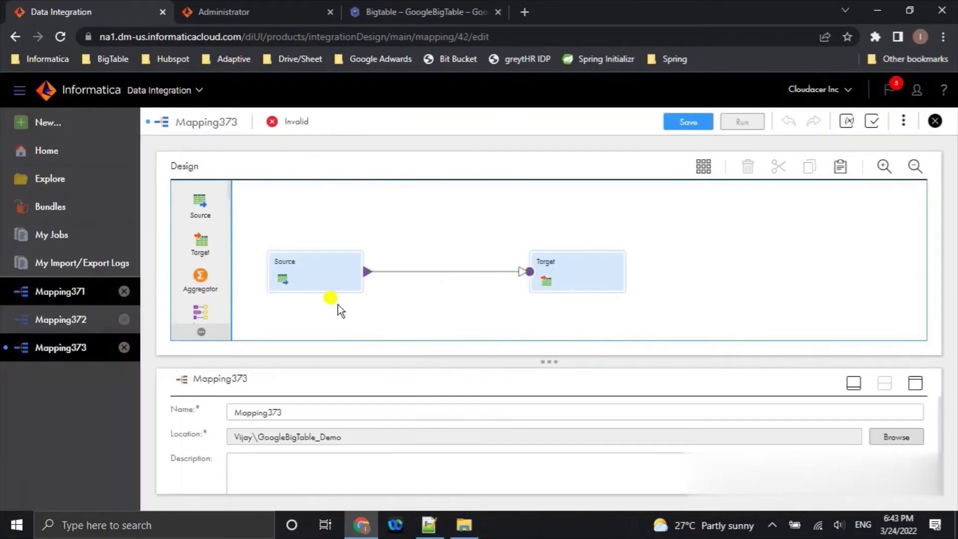
Move the Source and Target transformations higher on the mapping canvas and enlarge the properties area below it.
drag(329, 279, 328, 227)
drag(551, 270, 531, 216)
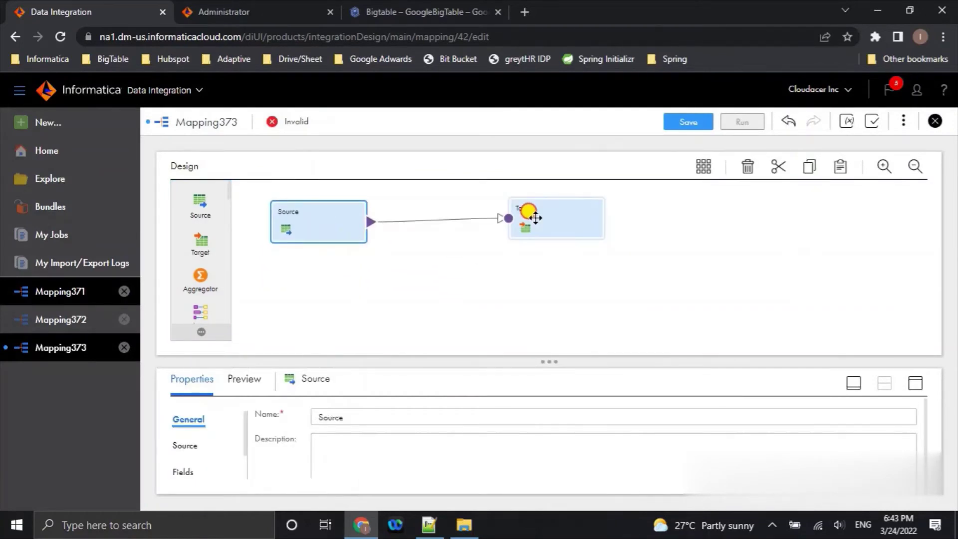
drag(503, 359, 494, 261)
Set the Source transformation's connection to the flat file connection Flatfile_GoogleBigtable_Connection.
click(323, 218)
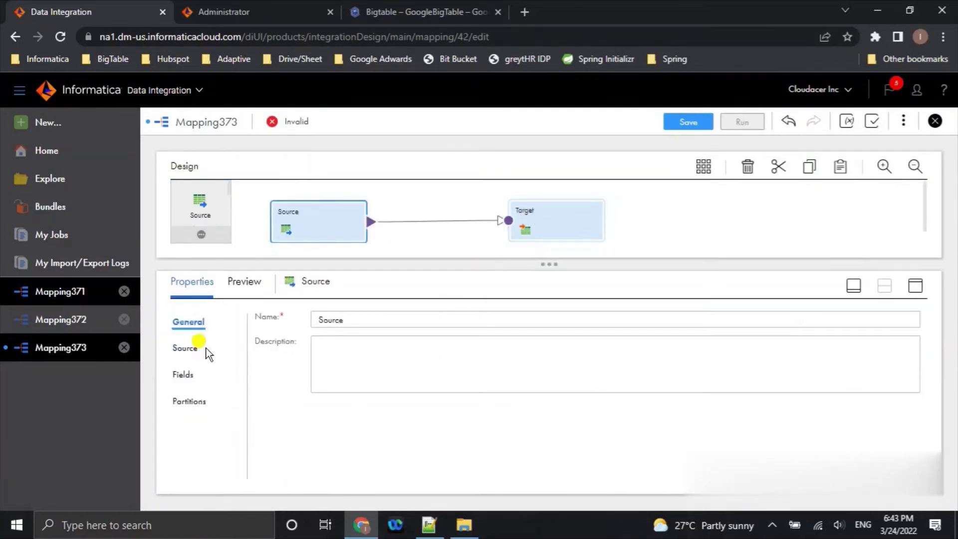
click(185, 349)
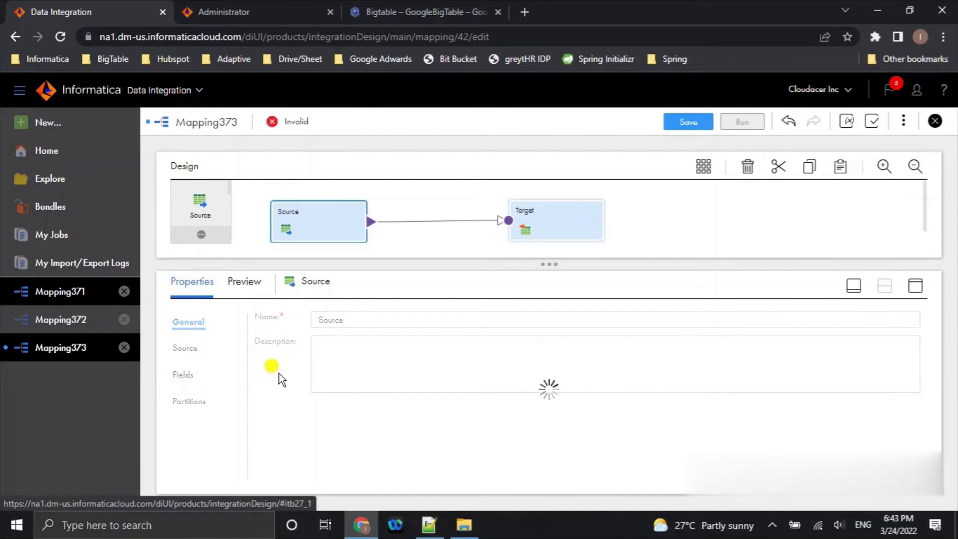
click(462, 362)
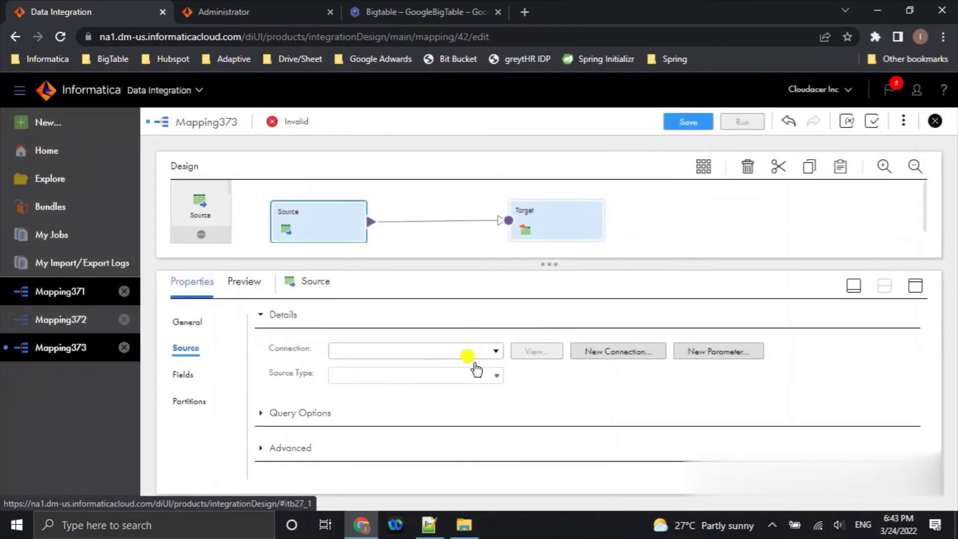
text(fla)
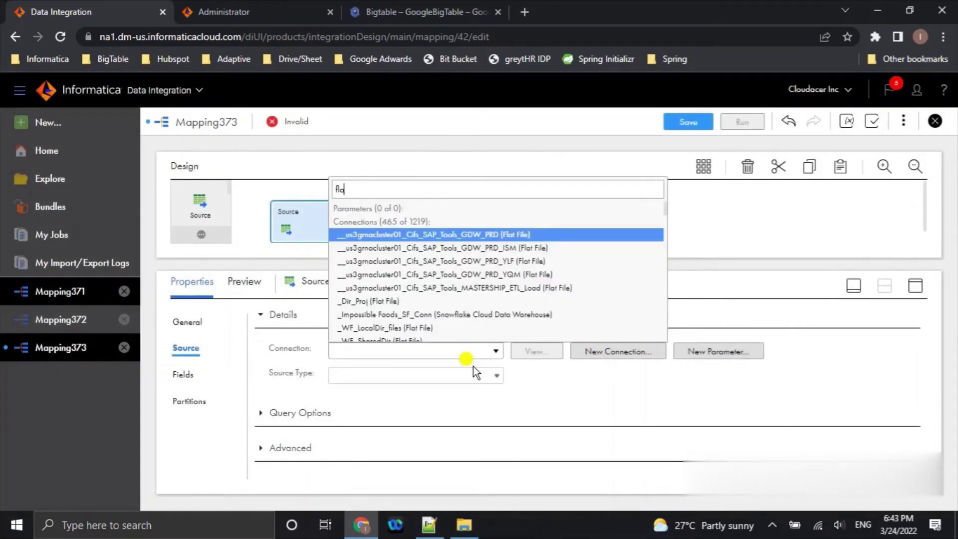
text(tfile)
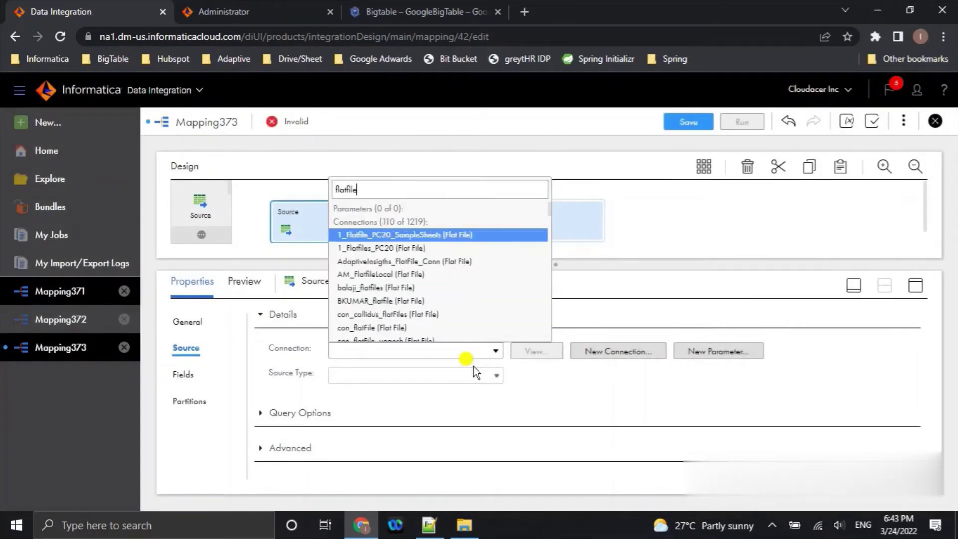
text(_g)
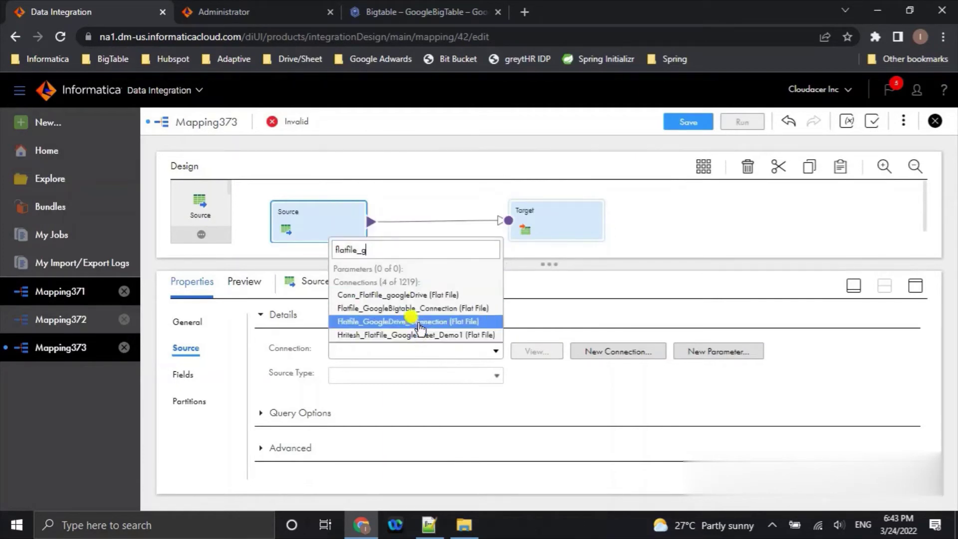
click(417, 309)
Select StudentCreate.csv as the Source transformation's object.
click(524, 404)
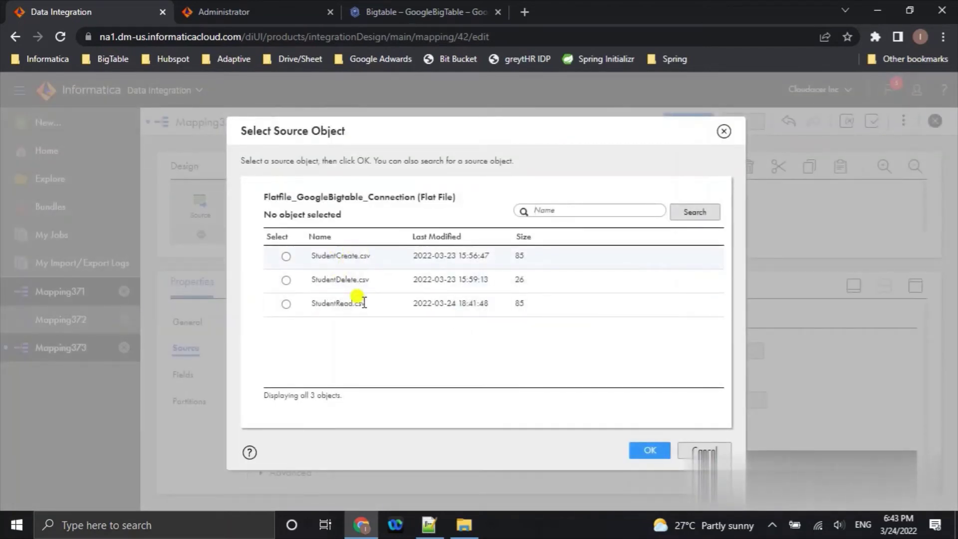
click(285, 256)
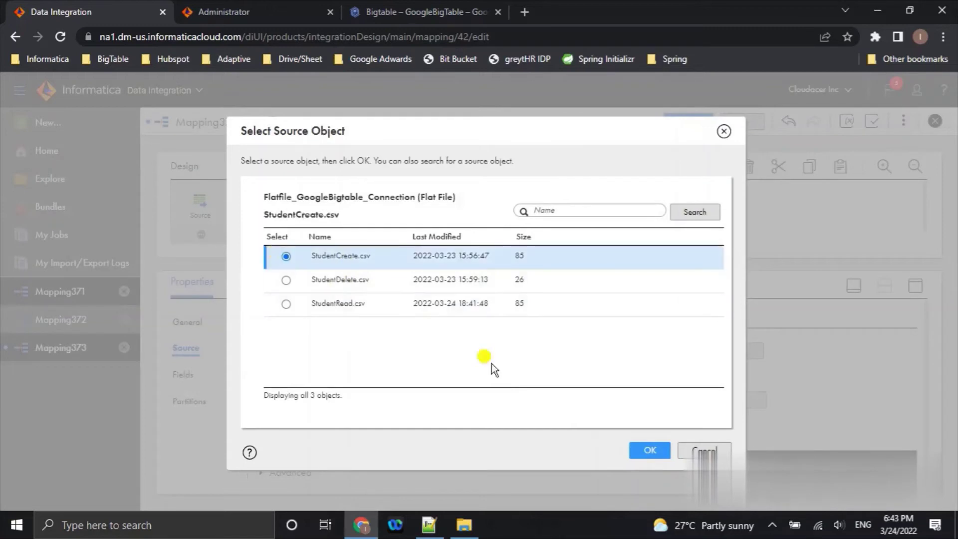
click(642, 454)
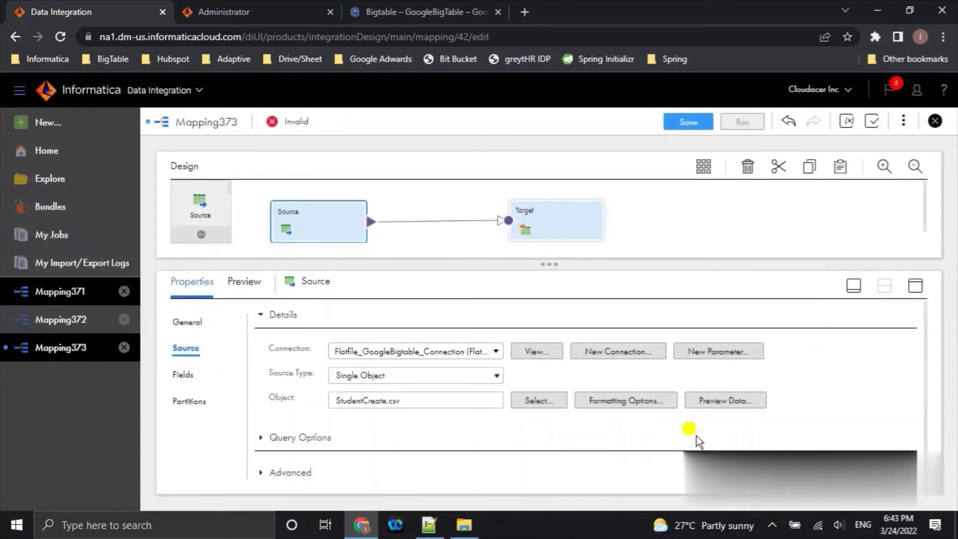
Preview the data of the StudentCreate.csv source object and close the preview.
click(719, 402)
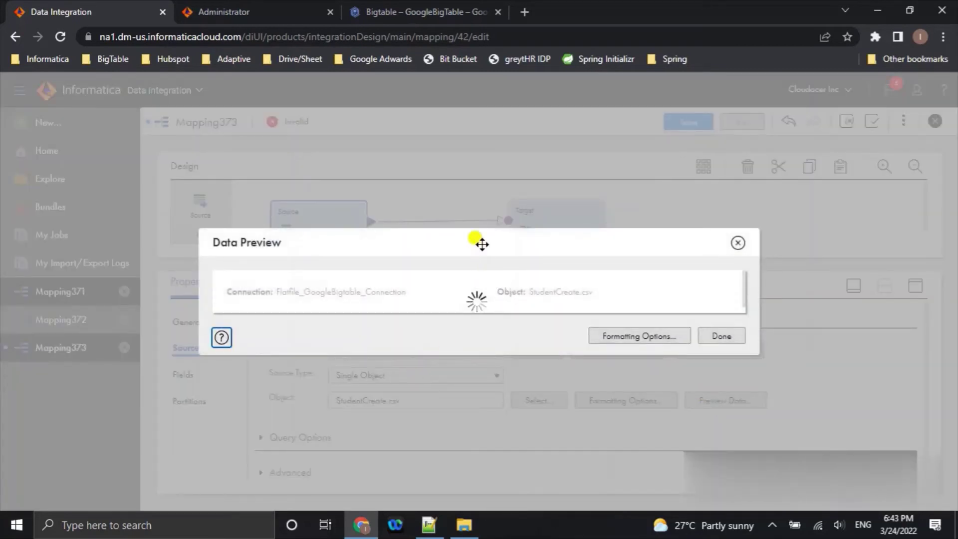
drag(481, 234, 479, 175)
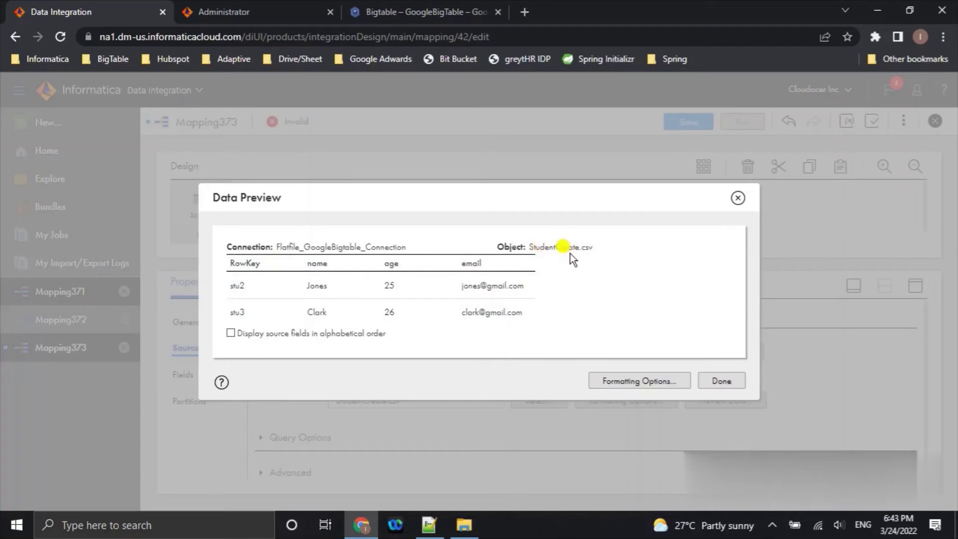
click(727, 384)
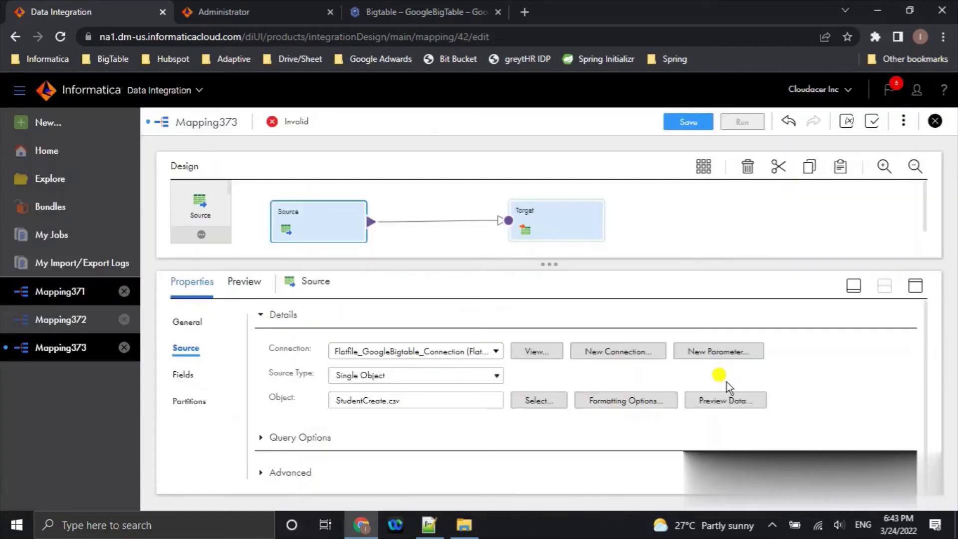
Set the Target transformation's connection to GoogleBigTable_Infometry_Connection and select student as its target object.
click(542, 221)
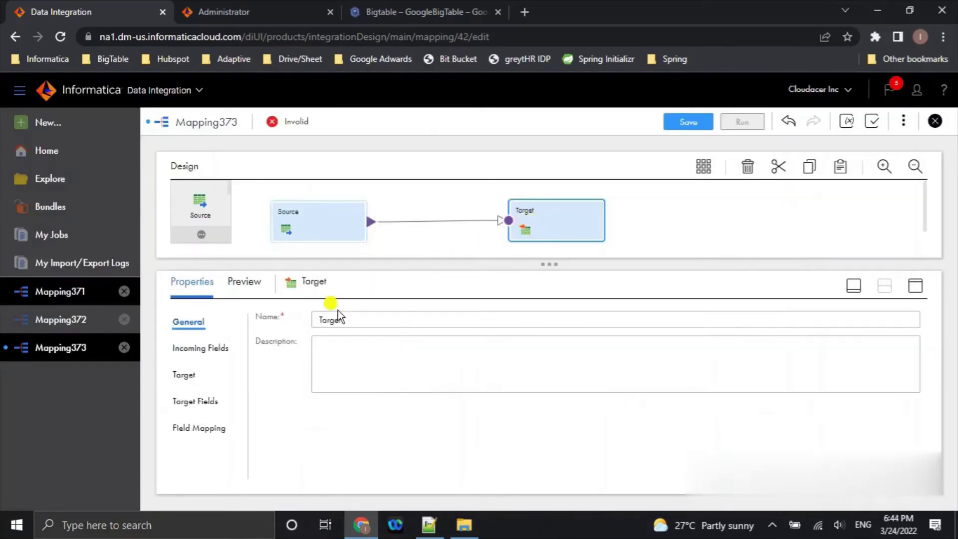
click(212, 371)
click(454, 350)
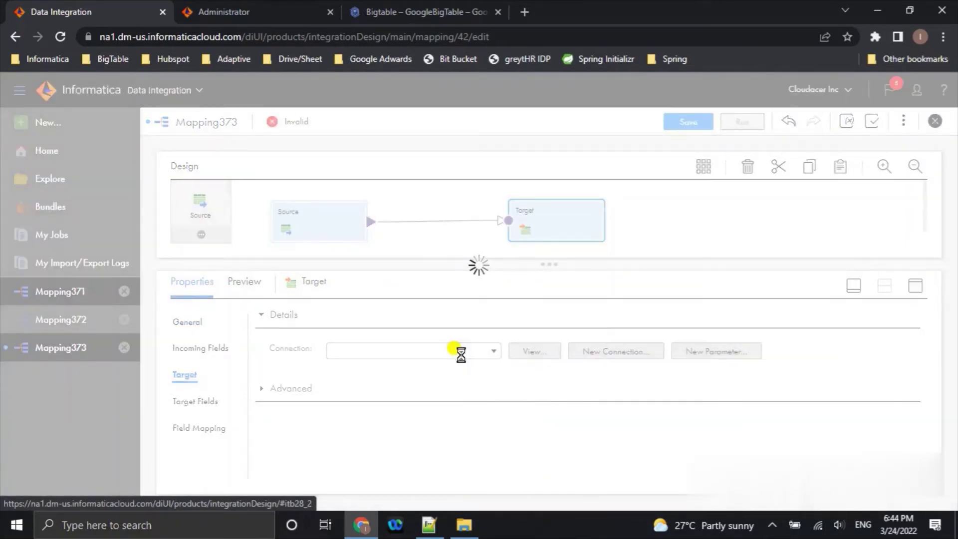
click(462, 355)
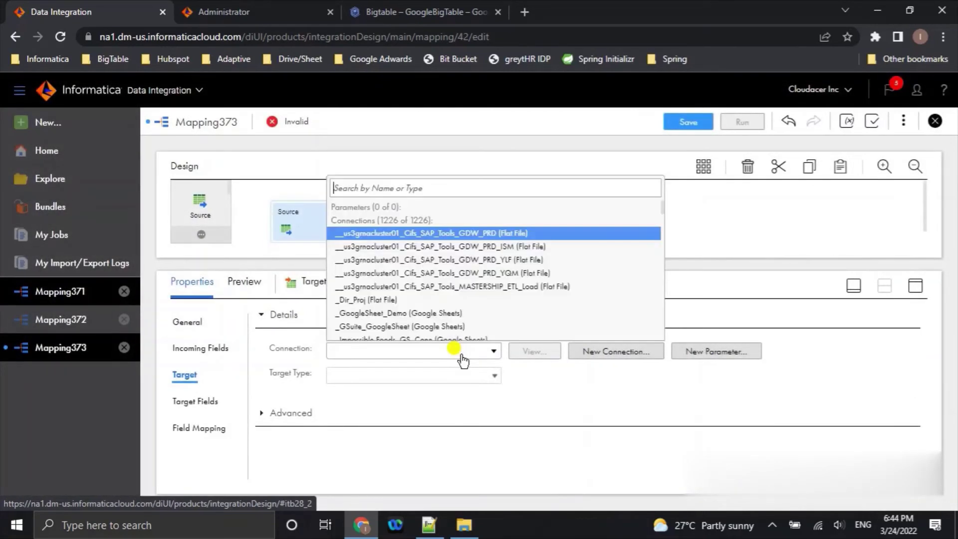
text(Google)
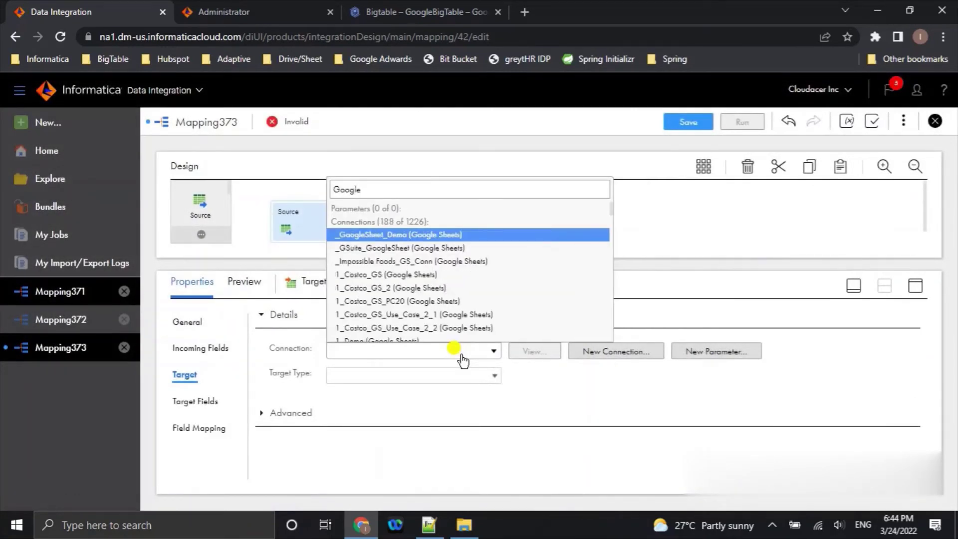
text(Bigtable)
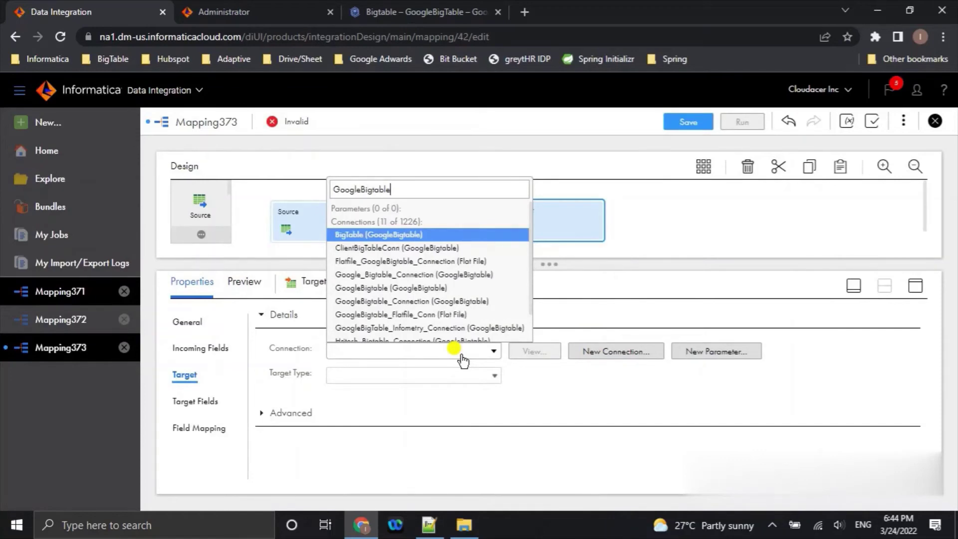
click(443, 329)
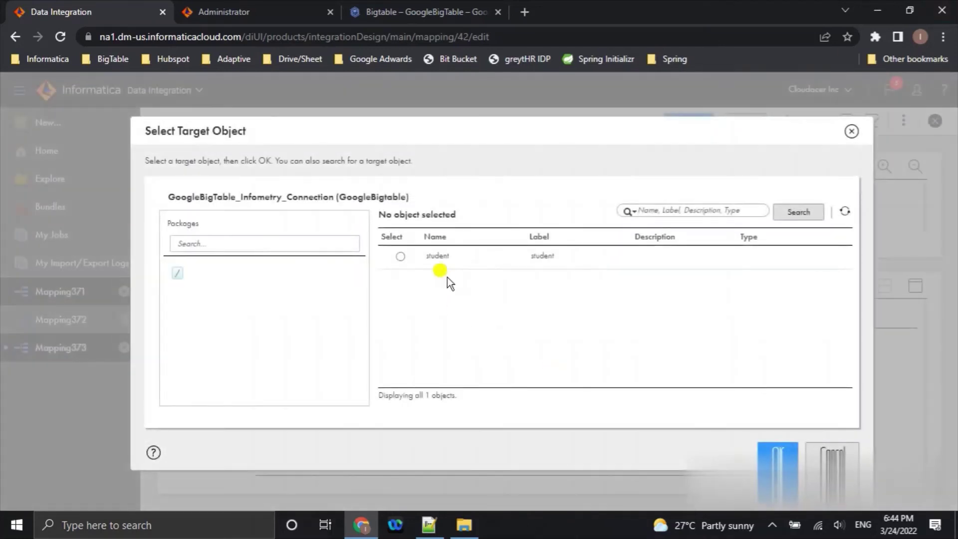
click(438, 257)
click(771, 451)
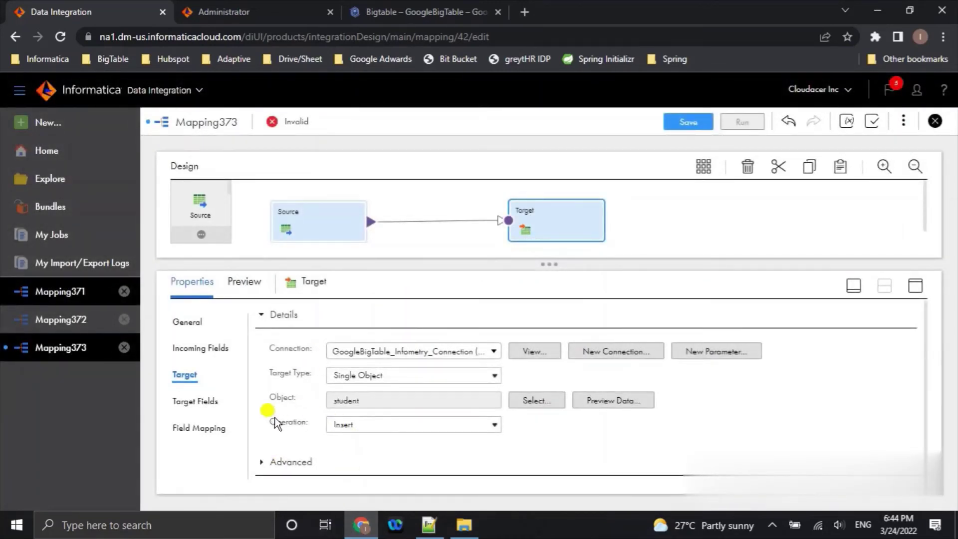
Automap the incoming fields to the Target transformation's fields using Smart Map.
click(217, 434)
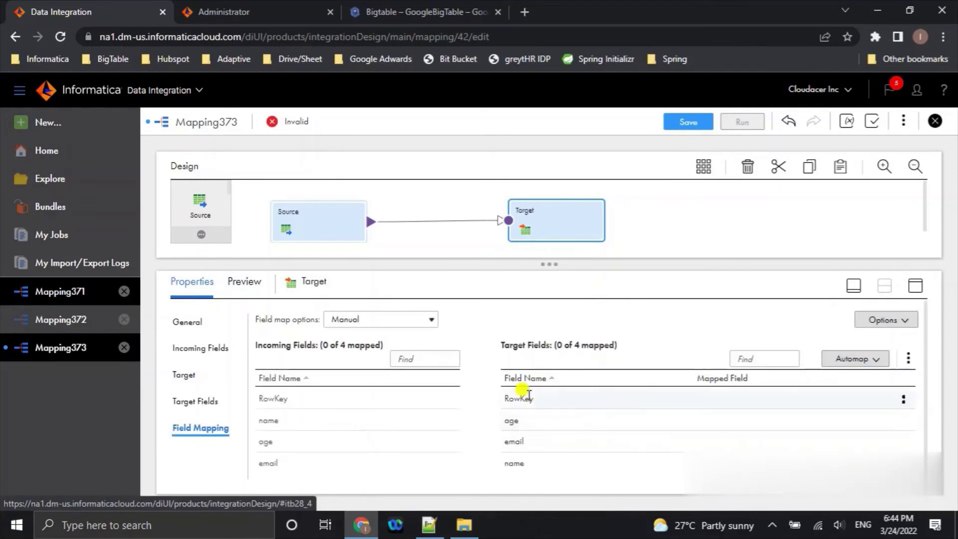
click(867, 361)
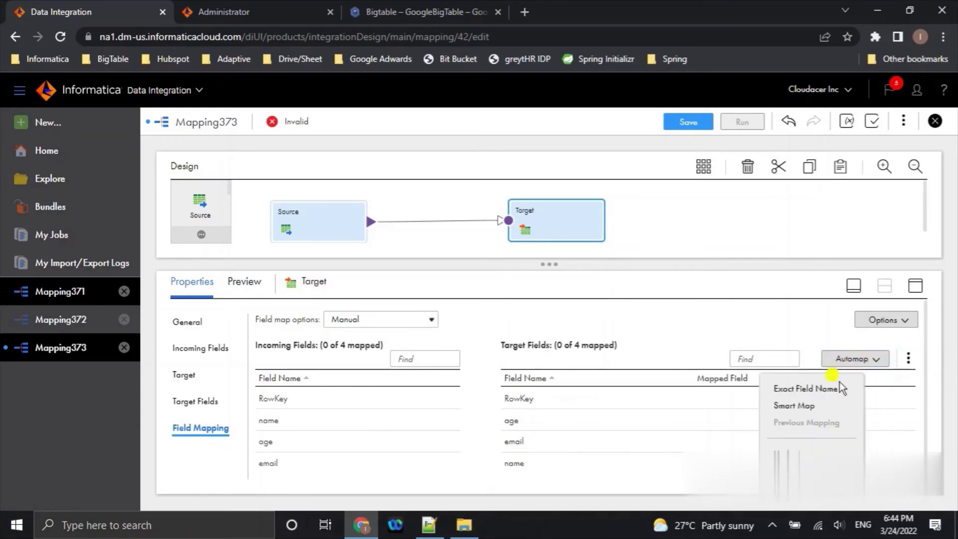
click(806, 407)
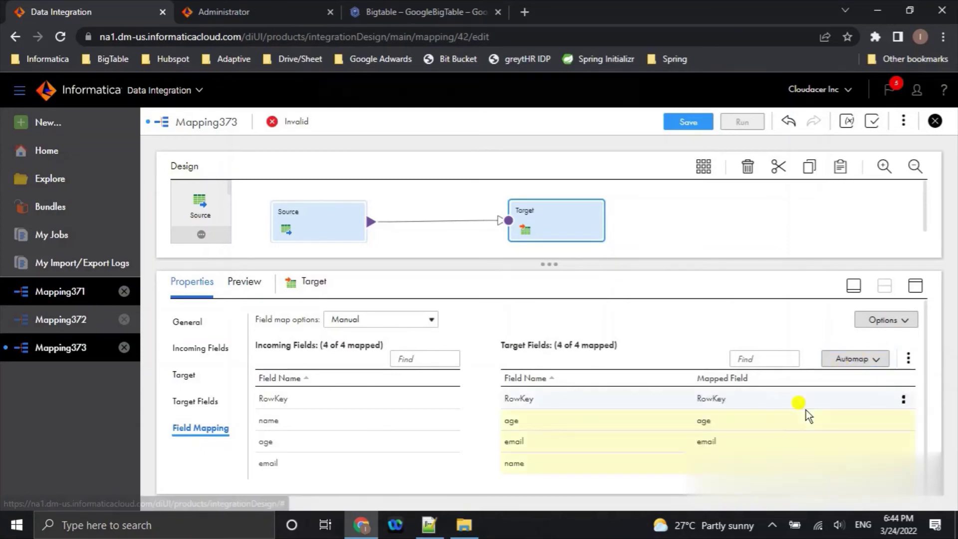
Save Mapping373 and run it in the Info-PC31 runtime environment.
click(687, 123)
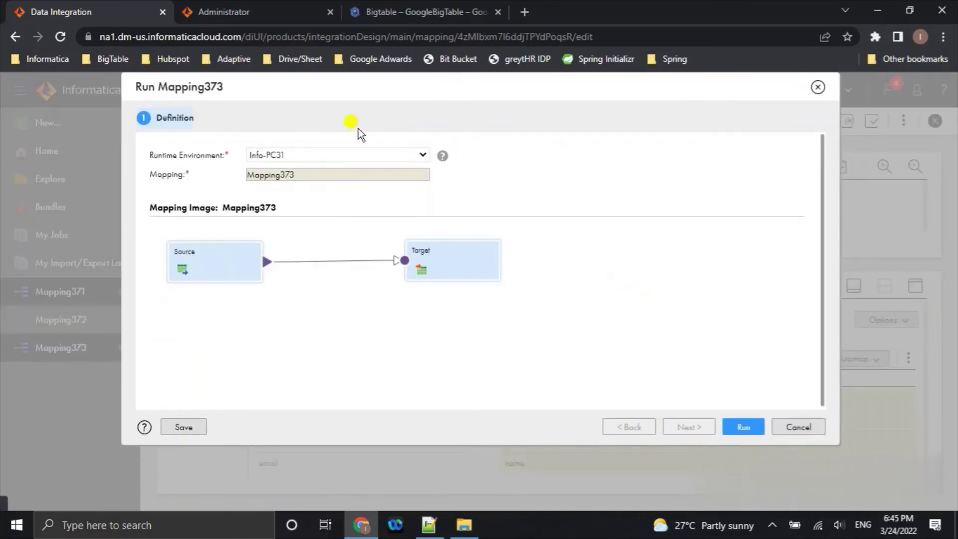
click(743, 425)
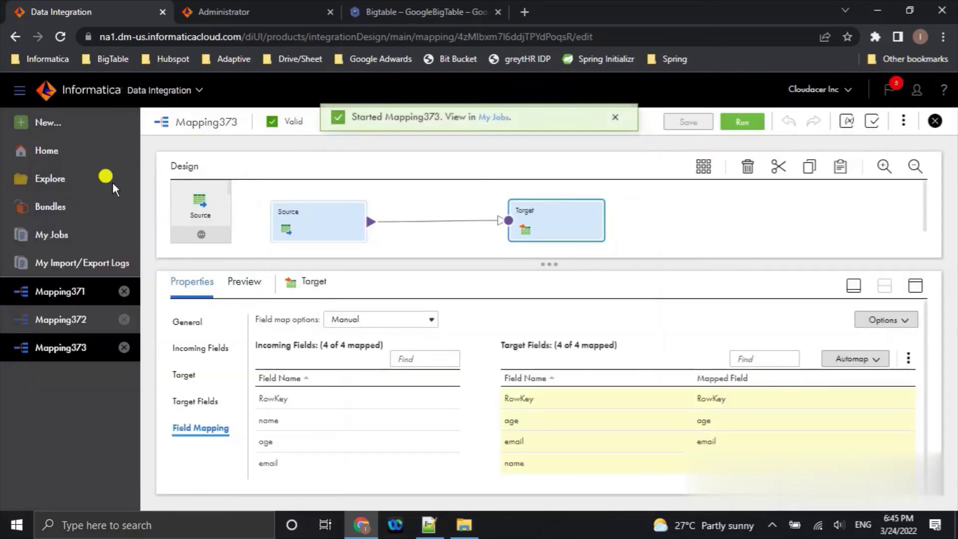
Open the job list for the started Mapping373 run and refresh its status until the job finishes.
click(494, 124)
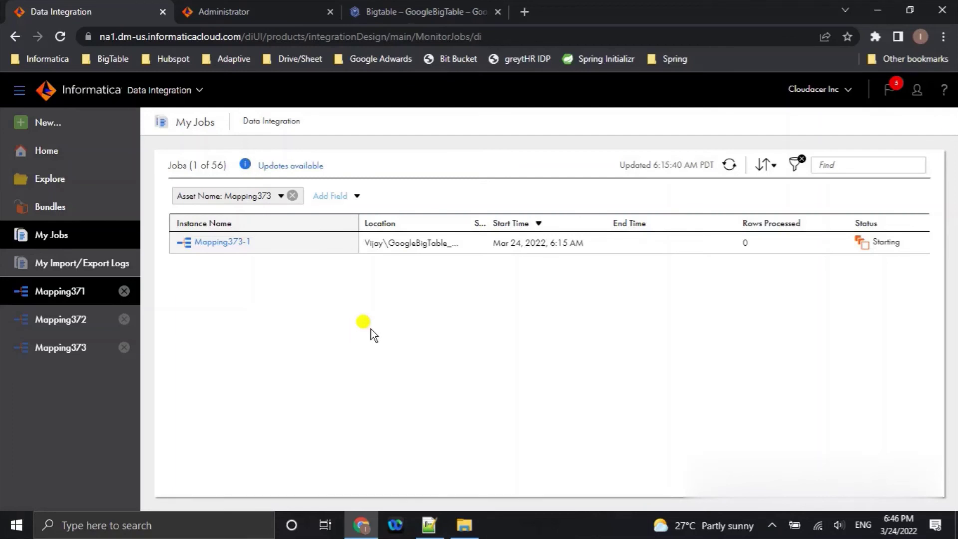
click(729, 165)
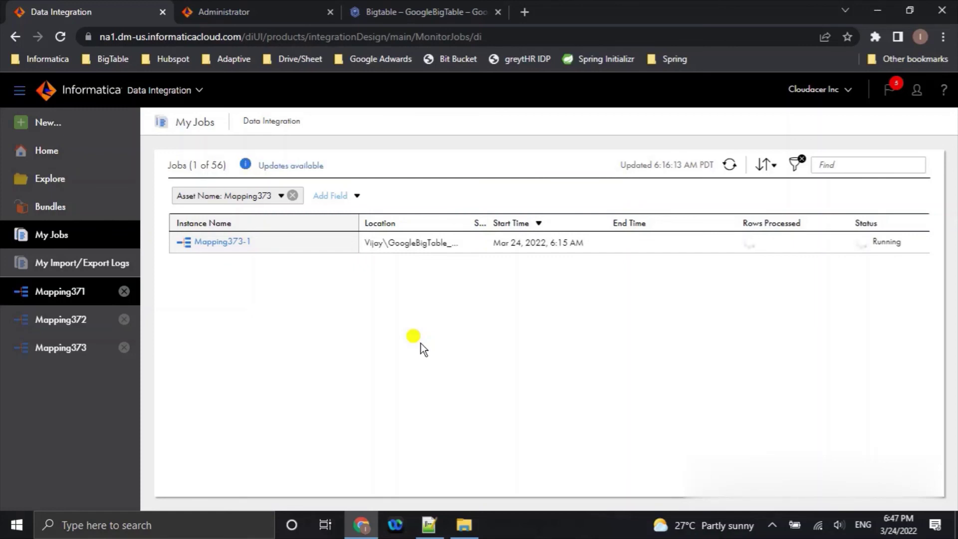
click(730, 166)
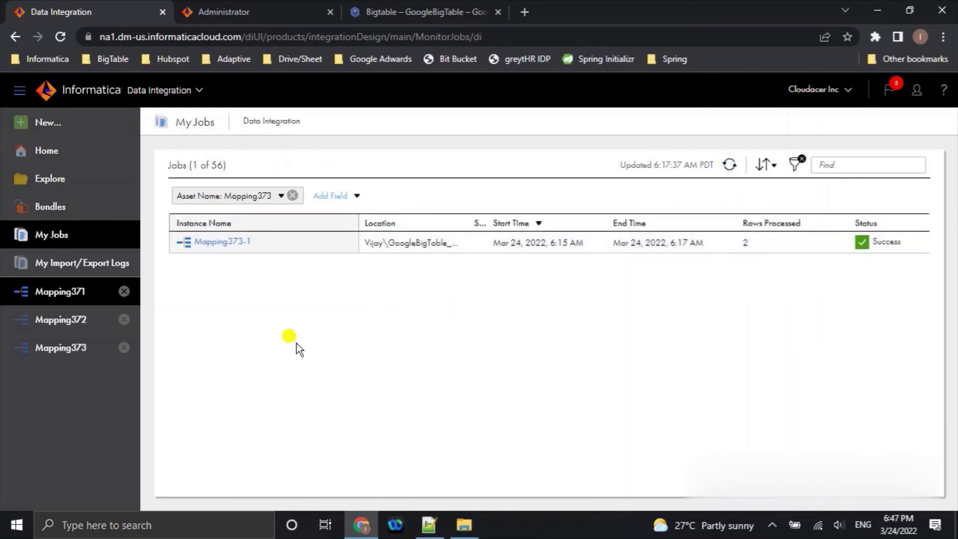
Switch to the Google Cloud Shell terminal and read the table again with the command cbt read student.
click(397, 9)
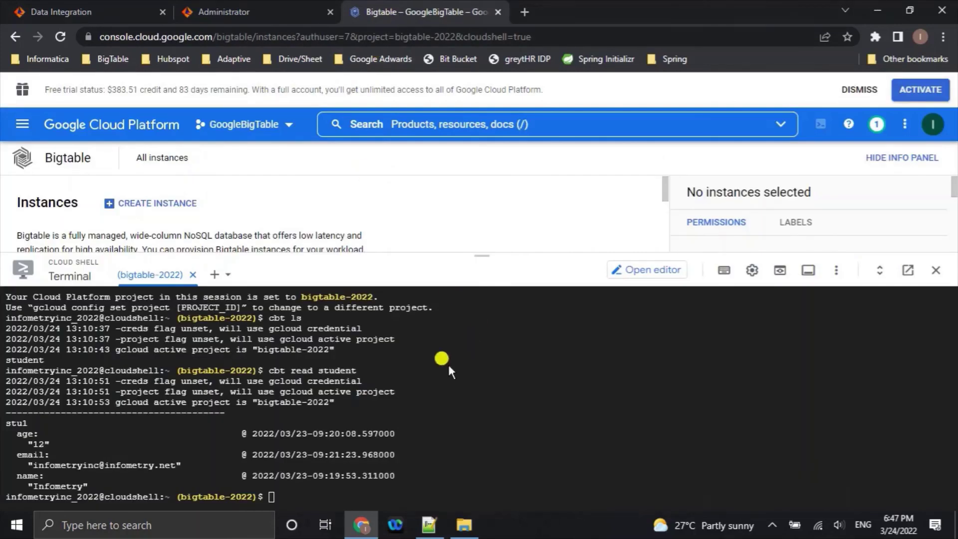
key(Up)
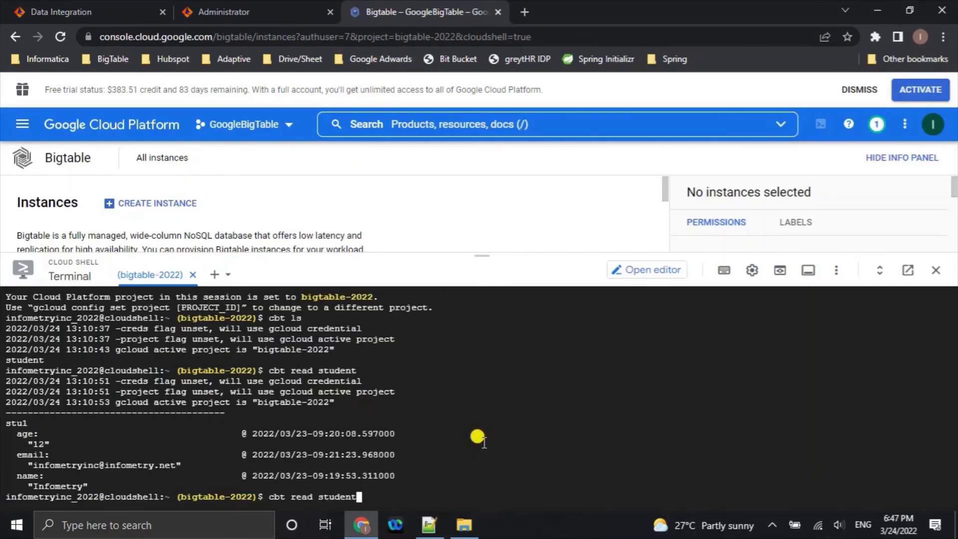
key(Return)
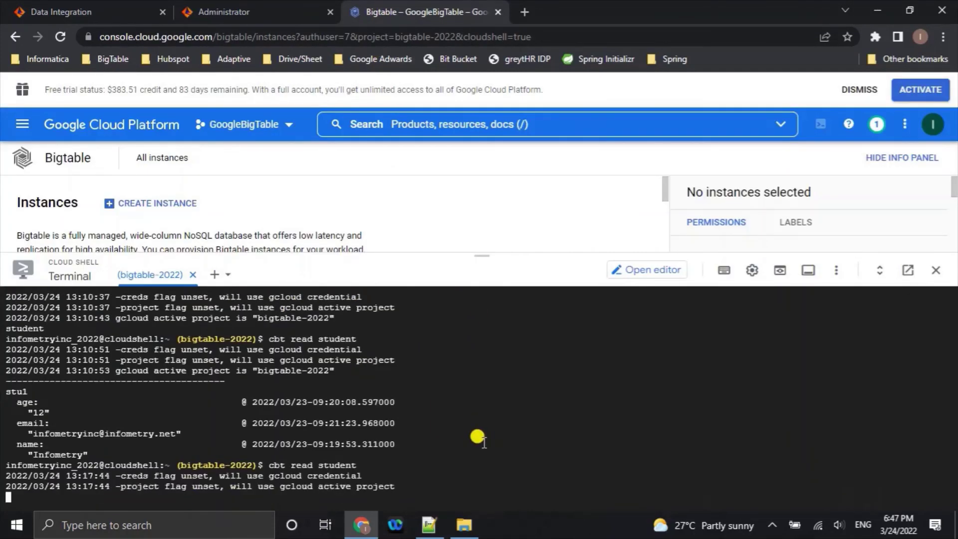